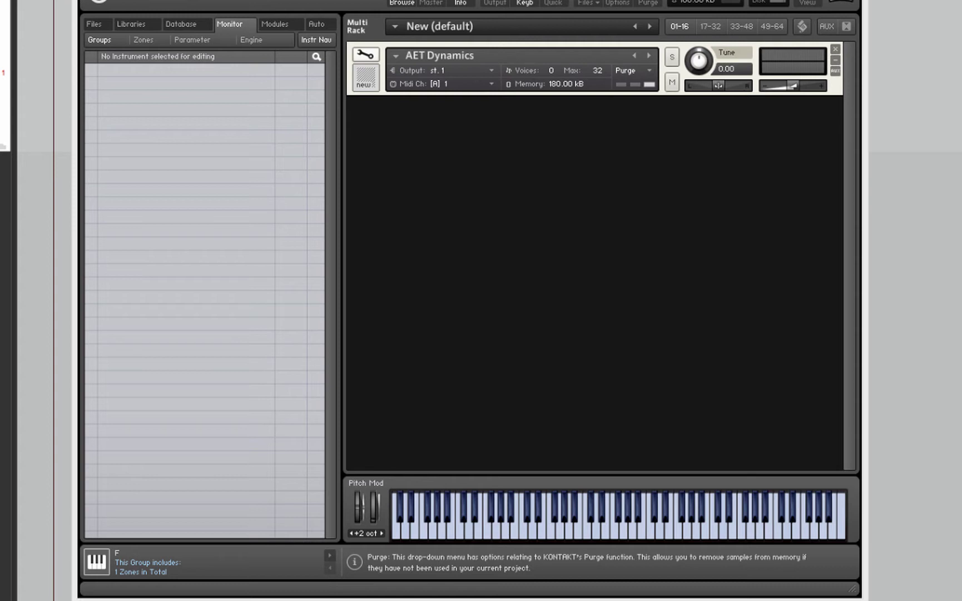
# Open AET Dynamics in Instrument Edit Mode and look through groups P, MP and F
pyautogui.click(366, 54)
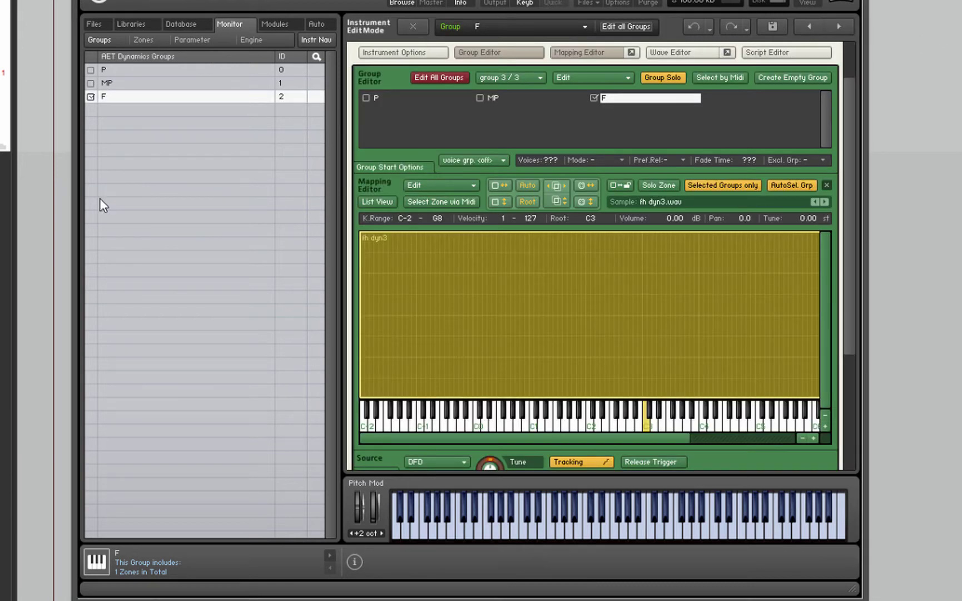
pyautogui.click(379, 99)
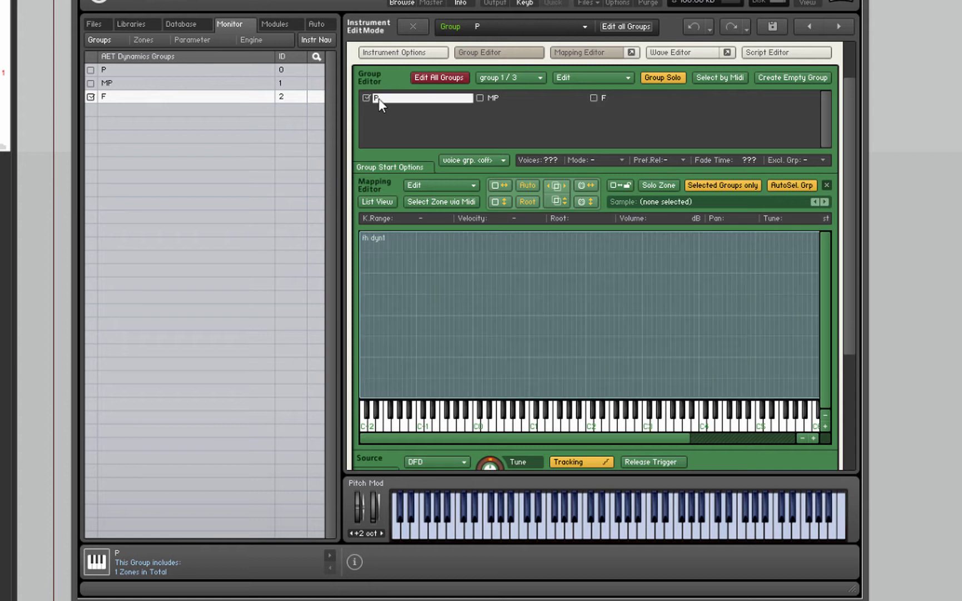
pyautogui.click(504, 97)
pyautogui.click(608, 97)
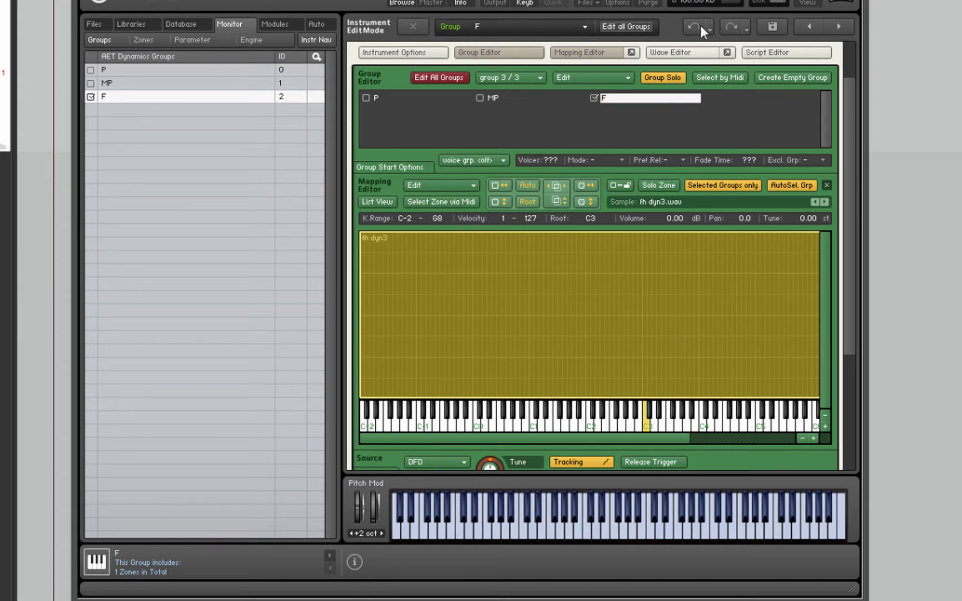
# Recheck groups MP and P, then make F the current group again
pyautogui.click(500, 99)
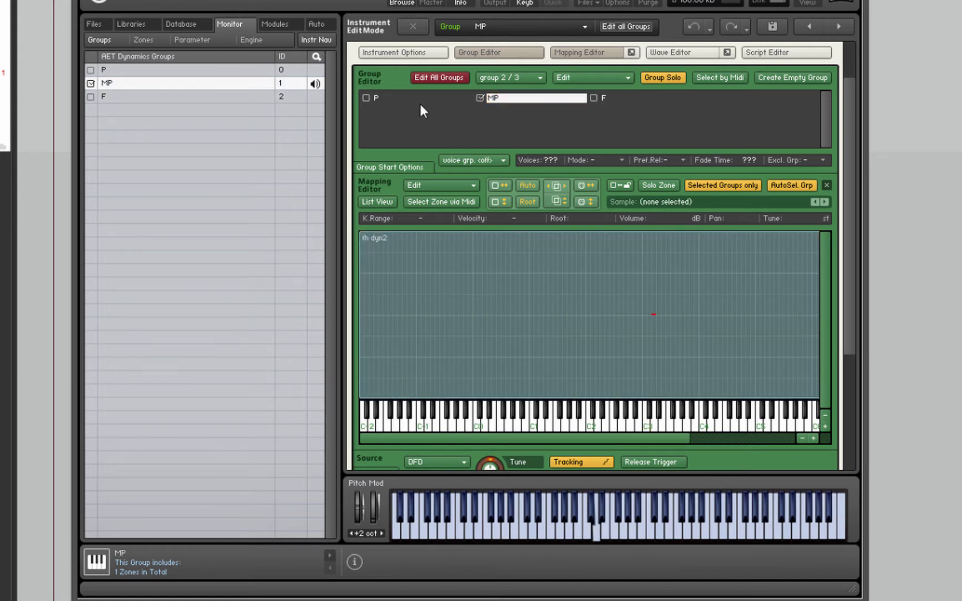
pyautogui.click(386, 97)
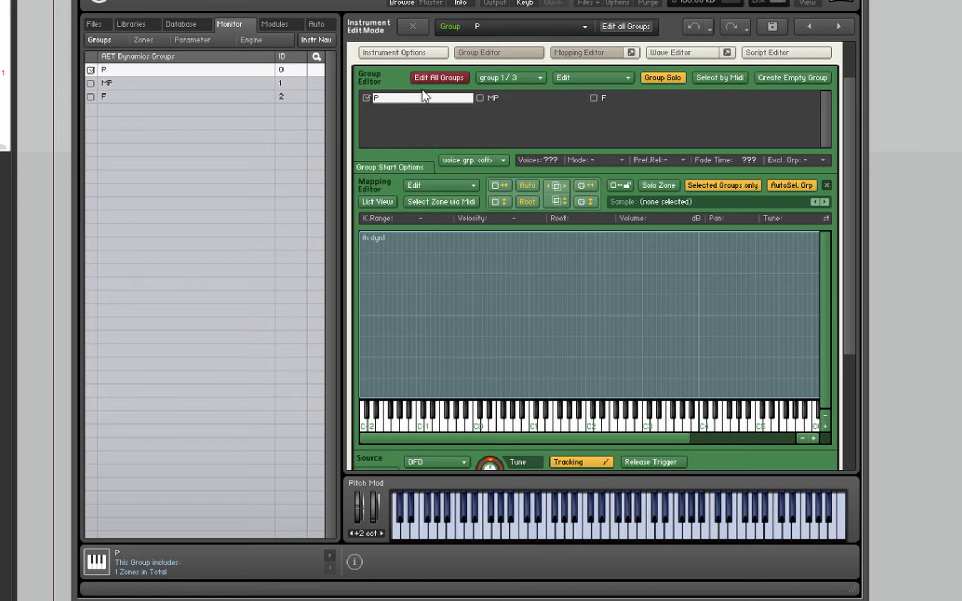
pyautogui.click(504, 96)
pyautogui.click(609, 96)
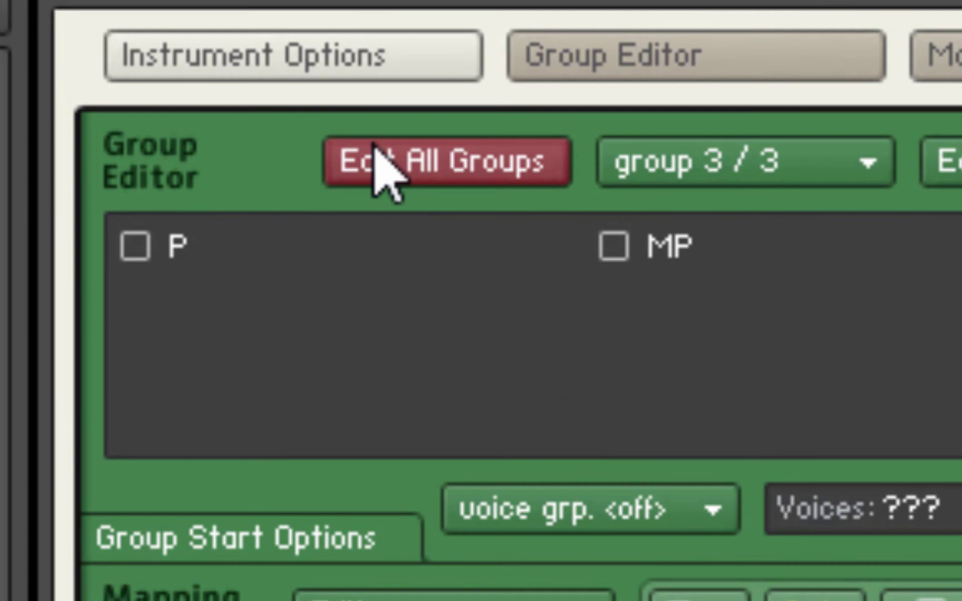
# Modulate all groups' amplifier volume with a MIDI CC 1 modulator at about 58.8%, then turn Edit All Groups off
pyautogui.click(421, 74)
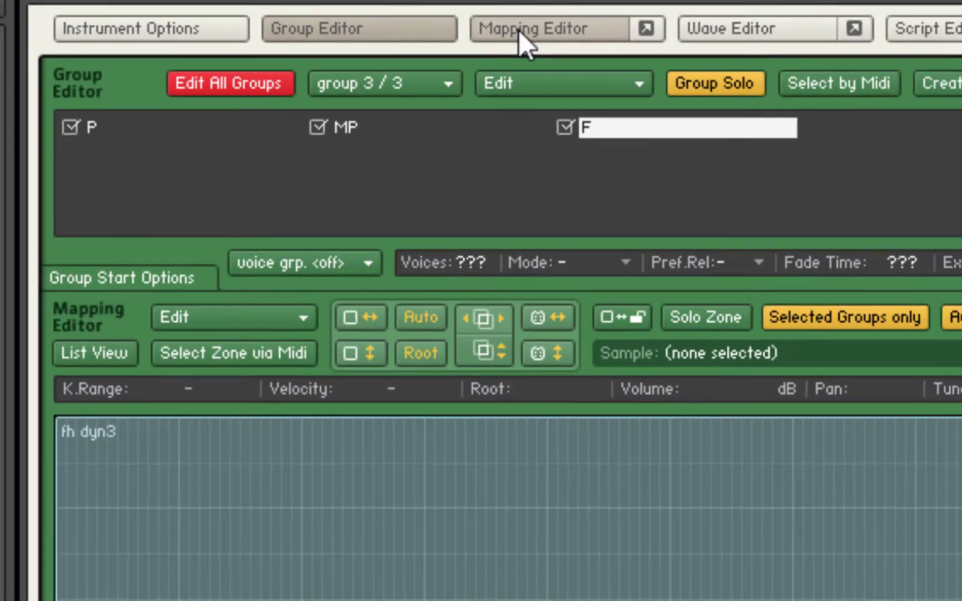
pyautogui.click(801, 39)
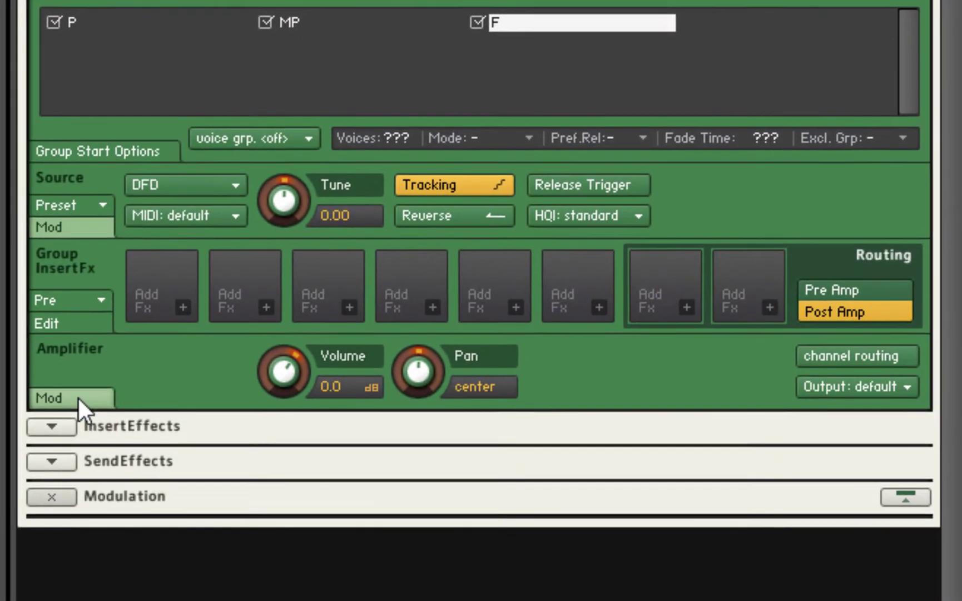
pyautogui.click(78, 588)
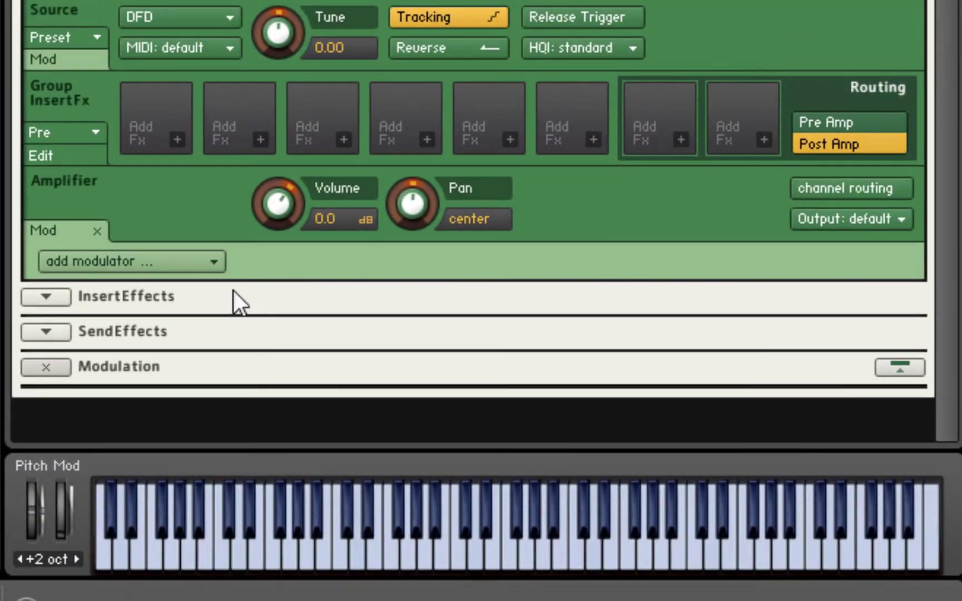
pyautogui.click(192, 266)
pyautogui.moveTo(146, 297)
pyautogui.click(290, 388)
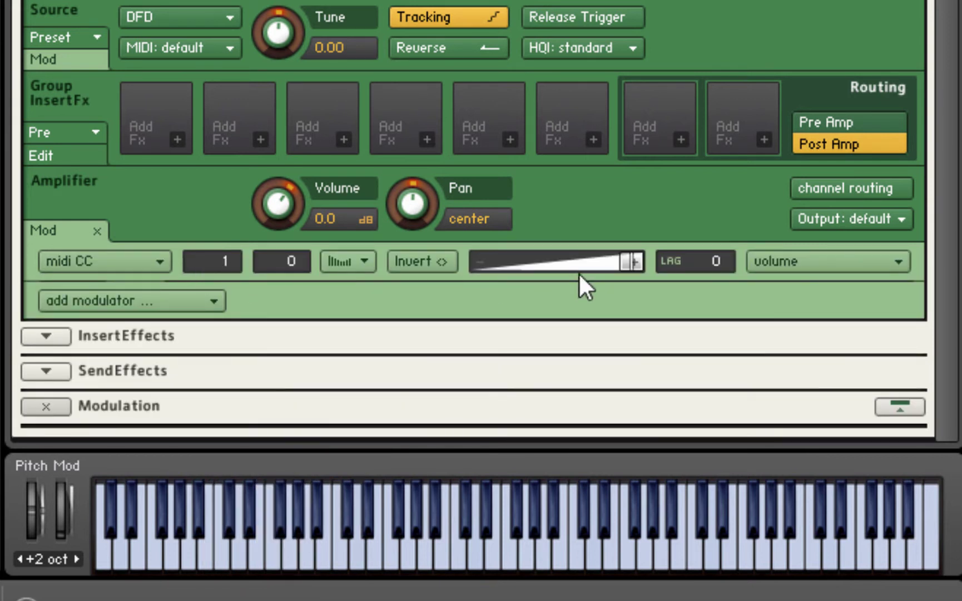
pyautogui.moveTo(636, 264); pyautogui.dragTo(588, 261)
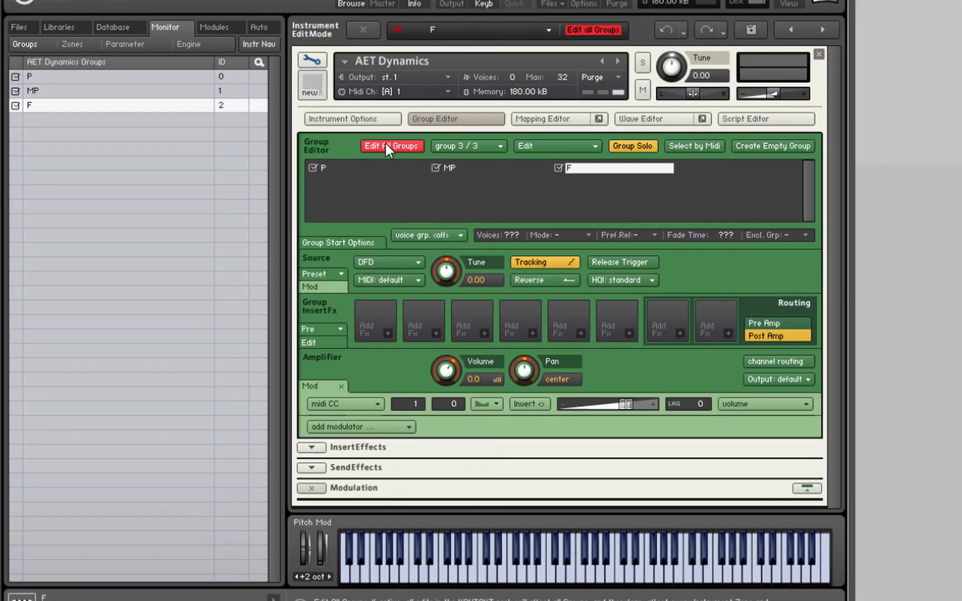
pyautogui.click(386, 145)
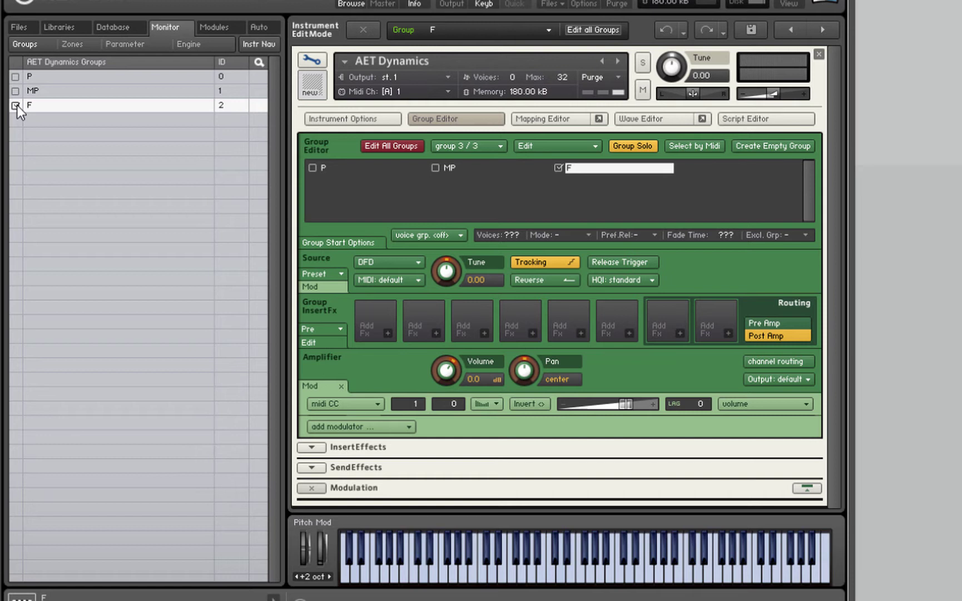
# Reopen the Mapping Editor showing only group F and select its fh dyn3 zone (C-2 to G8, root C3)
pyautogui.click(555, 117)
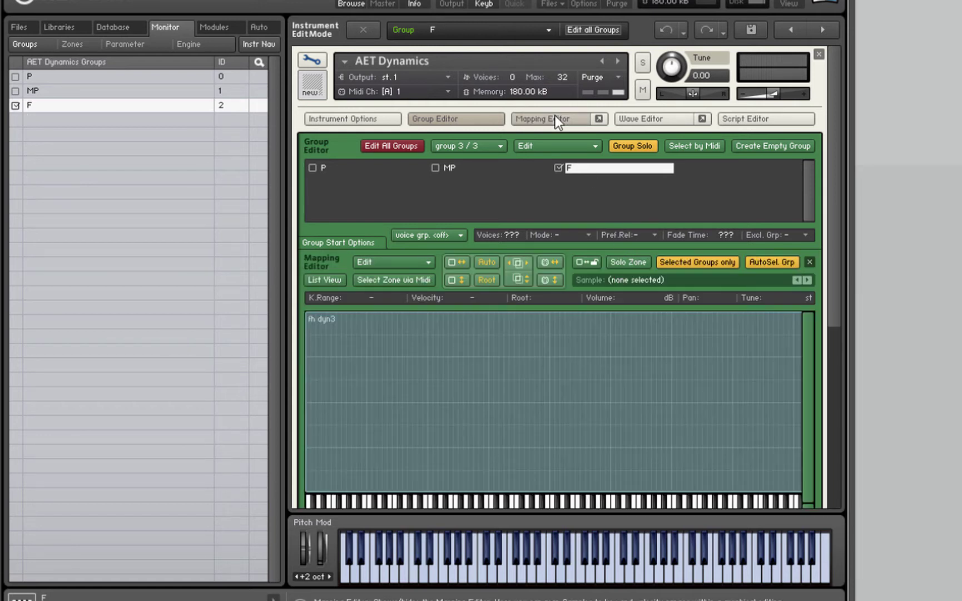
pyautogui.click(711, 267)
pyautogui.click(722, 262)
pyautogui.moveTo(832, 243); pyautogui.dragTo(834, 321)
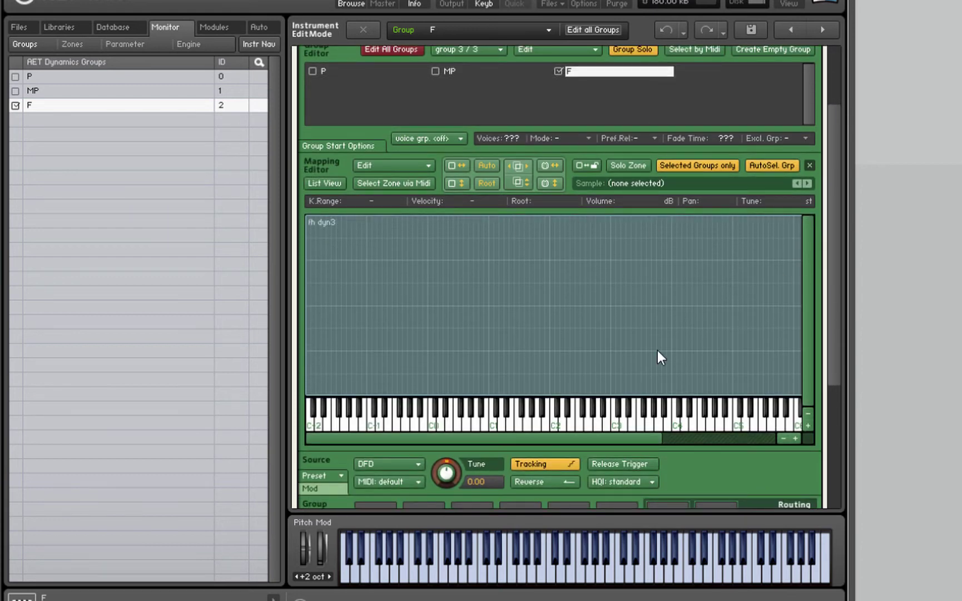
pyautogui.click(619, 273)
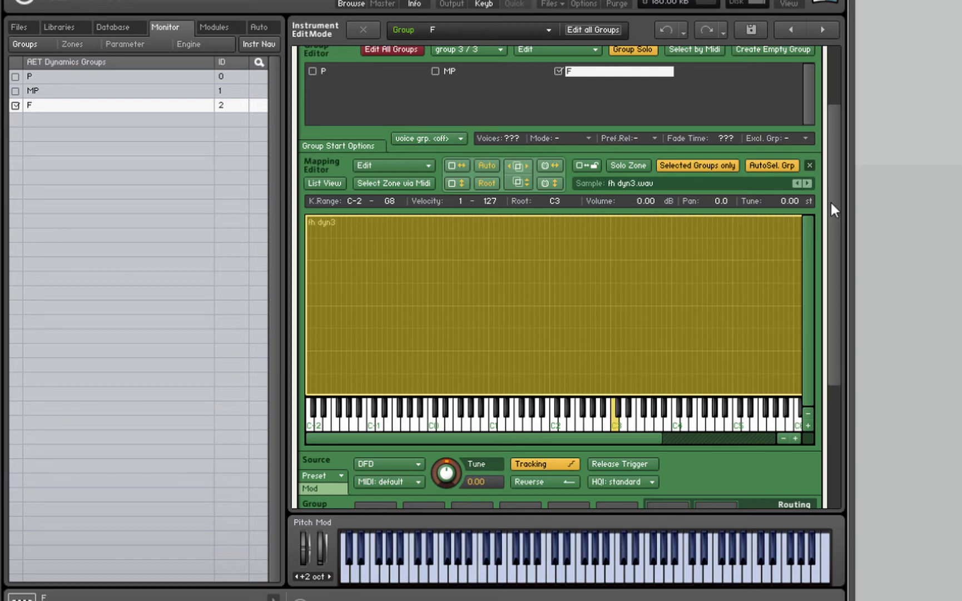
pyautogui.moveTo(832, 204); pyautogui.dragTo(832, 212)
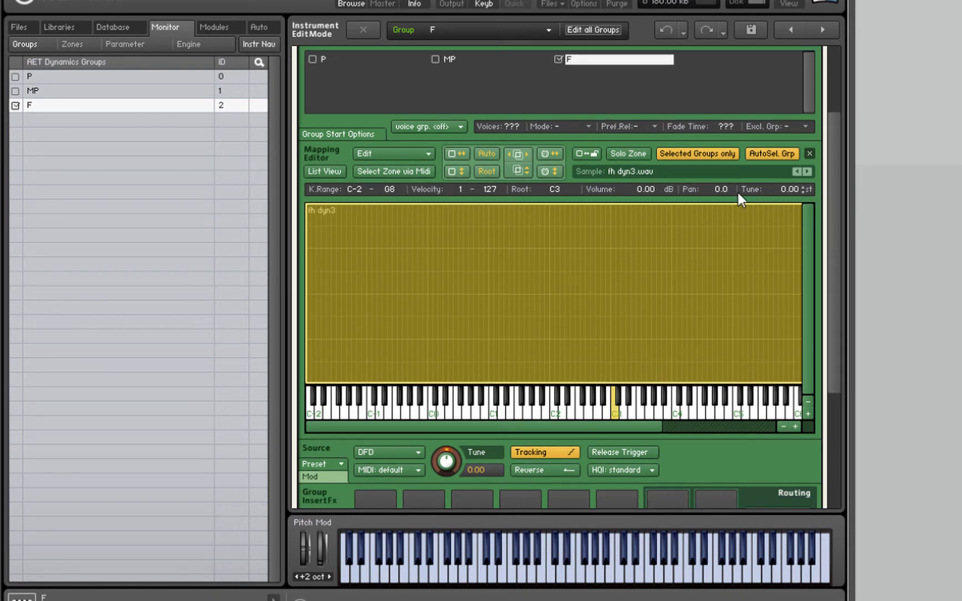
# Create a tonal AET morph layer named F, smoothing 0.50, from the fh dyn3 zone
pyautogui.click(420, 156)
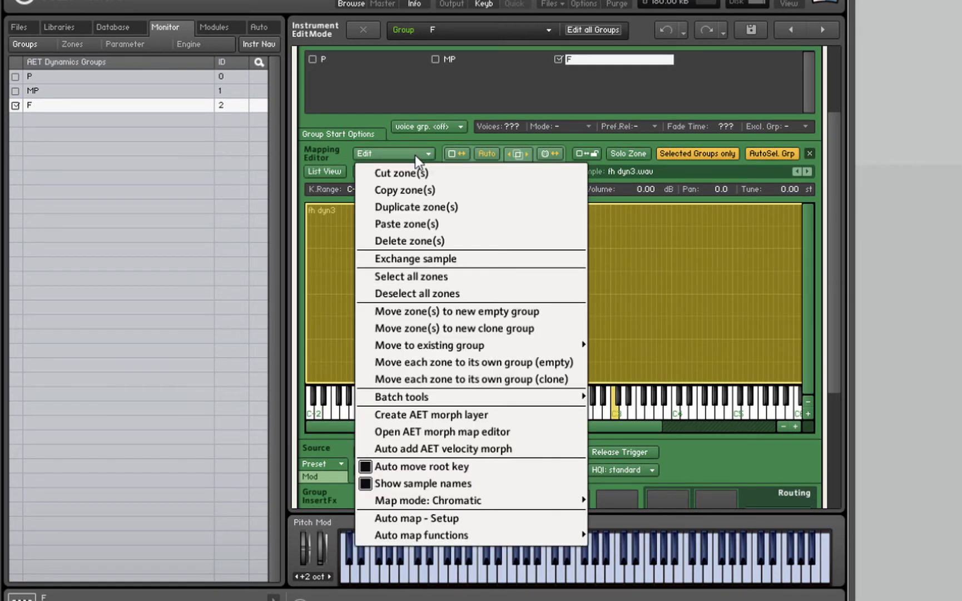
pyautogui.rightClick(647, 234)
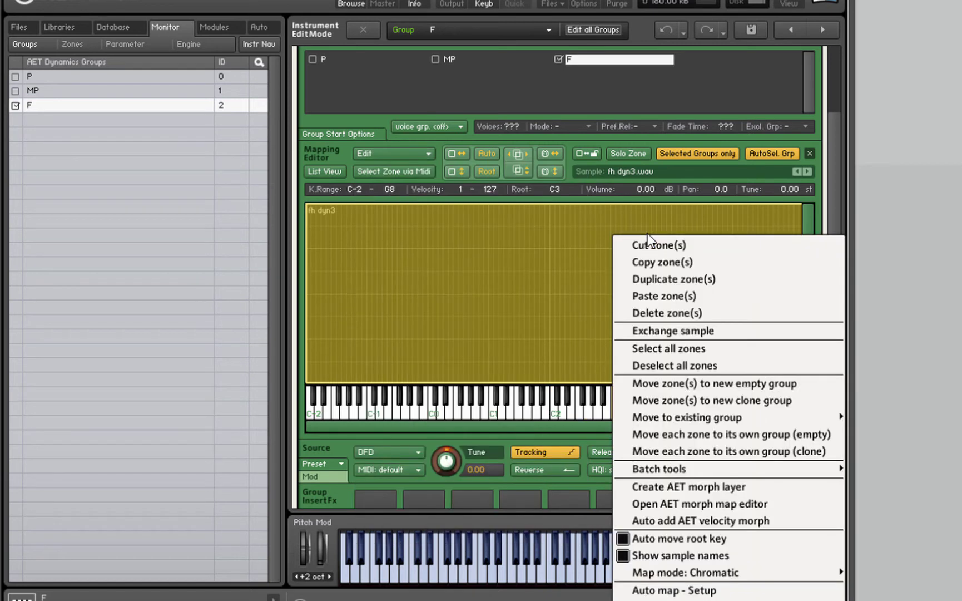
pyautogui.click(476, 262)
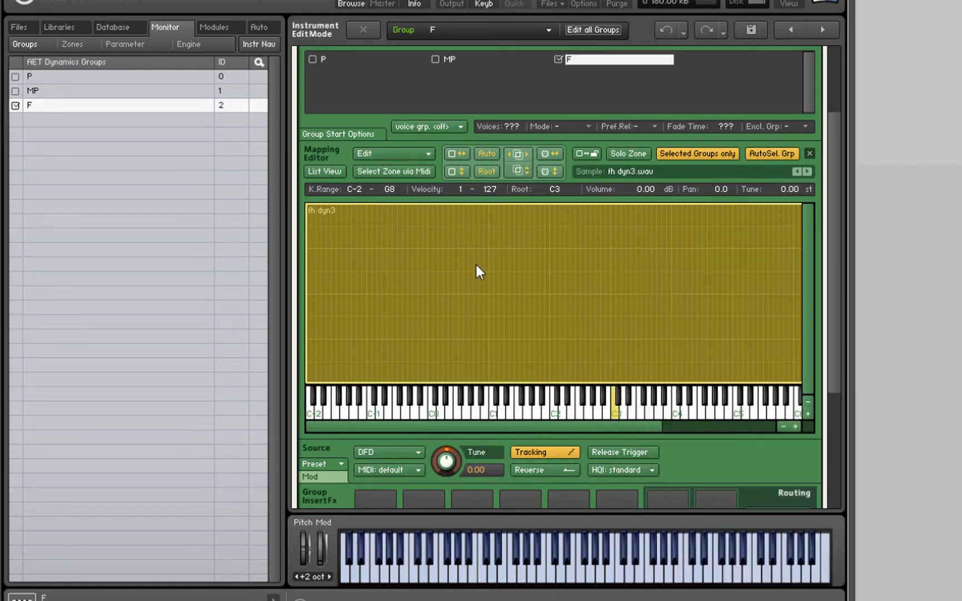
pyautogui.rightClick(476, 261)
pyautogui.click(416, 158)
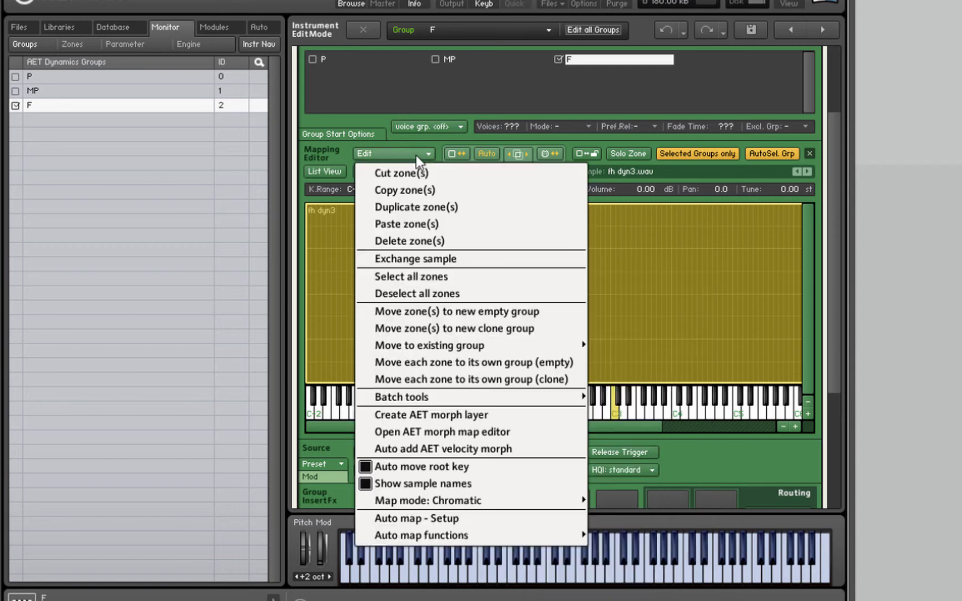
pyautogui.click(458, 412)
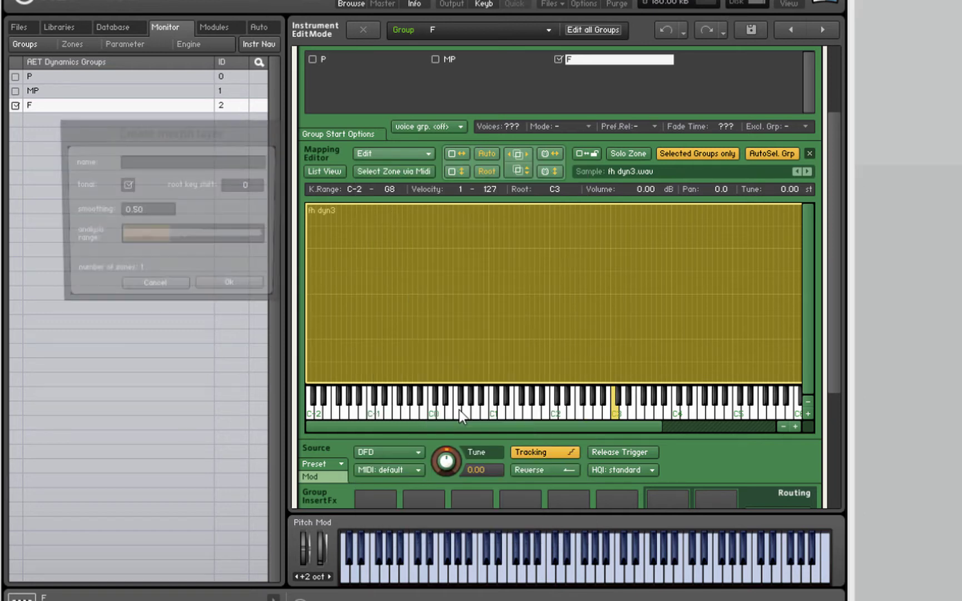
pyautogui.moveTo(206, 136); pyautogui.dragTo(573, 244)
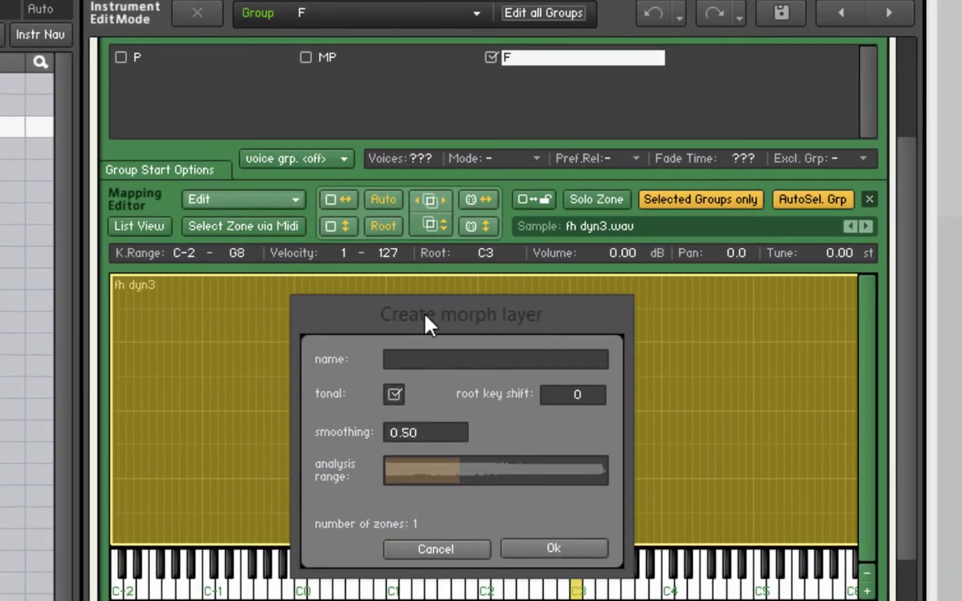
pyautogui.moveTo(487, 255); pyautogui.dragTo(487, 234)
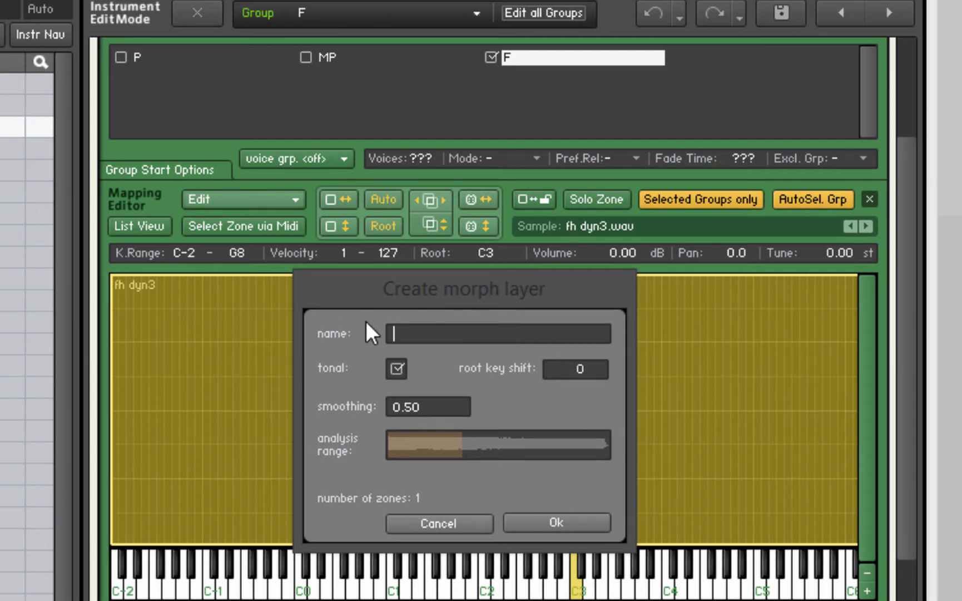
pyautogui.write('F')
pyautogui.moveTo(438, 404); pyautogui.dragTo(374, 406)
pyautogui.moveTo(457, 444)
pyautogui.mouseDown()
pyautogui.moveTo(500, 444)
pyautogui.moveTo(456, 441)
pyautogui.mouseUp()
pyautogui.click(534, 519)
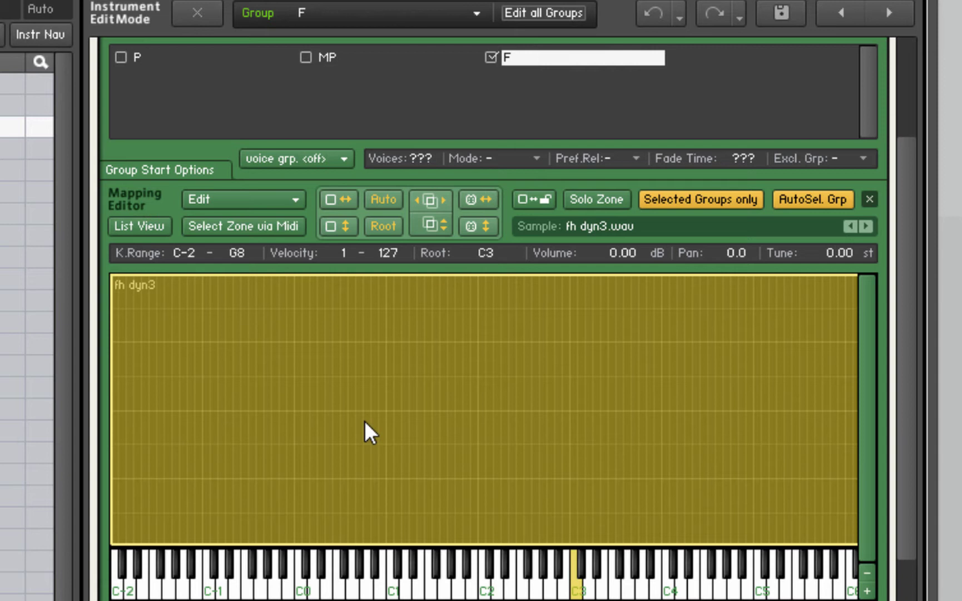
# Select group MP's fh dyn2 zone and create an AET morph layer named MP from it
pyautogui.scroll(5, 365, 420)
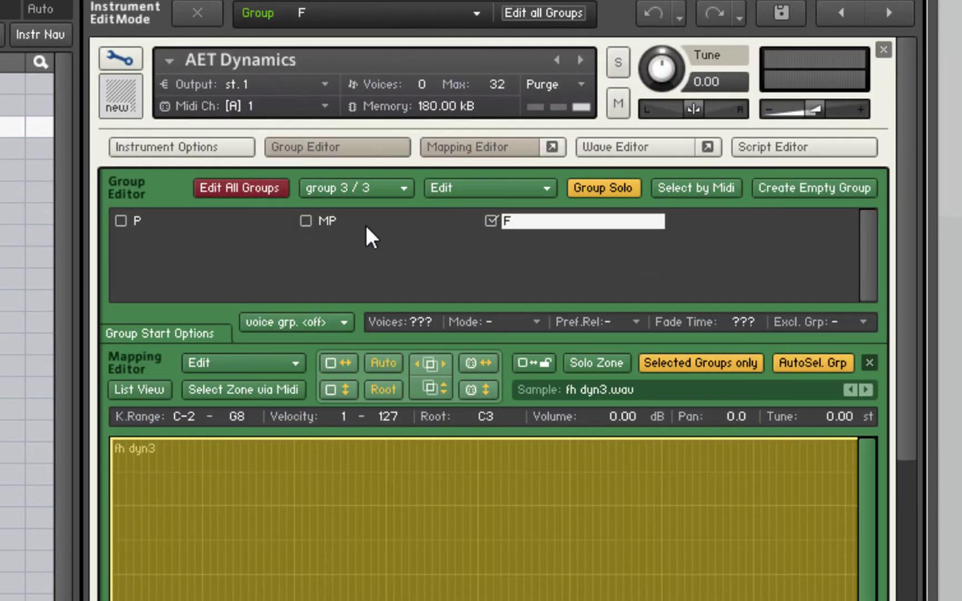
pyautogui.click(347, 222)
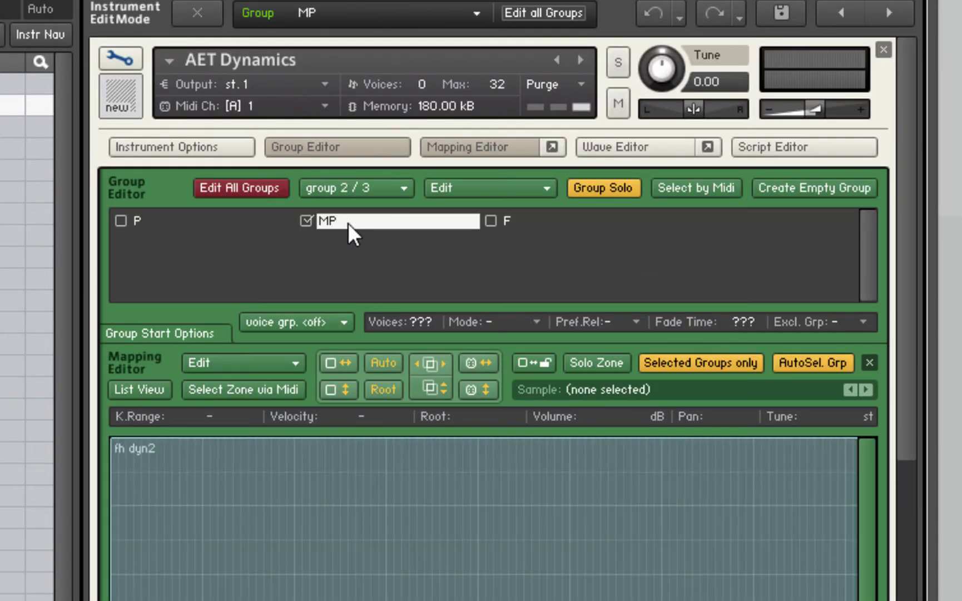
pyautogui.click(448, 573)
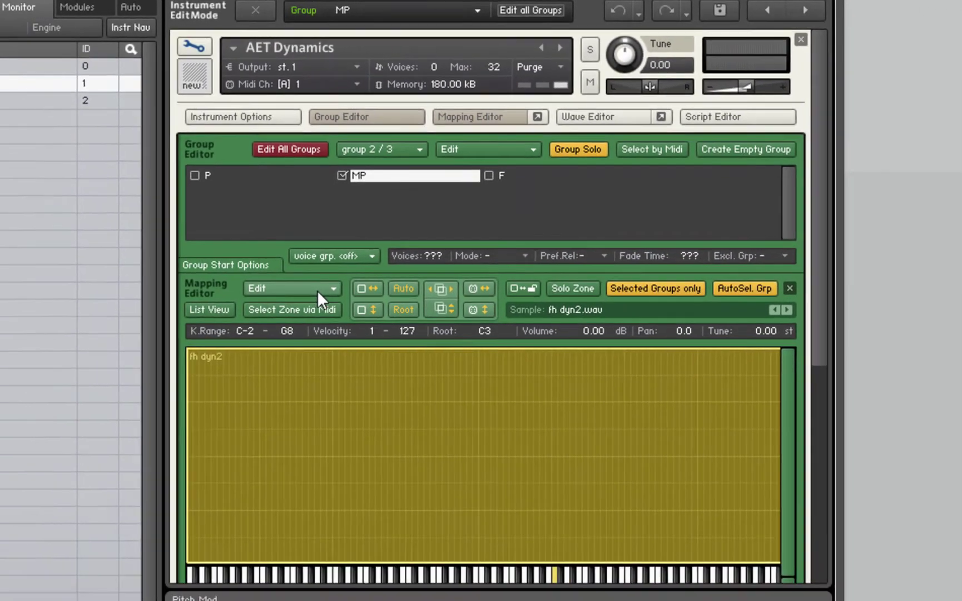
pyautogui.click(274, 365)
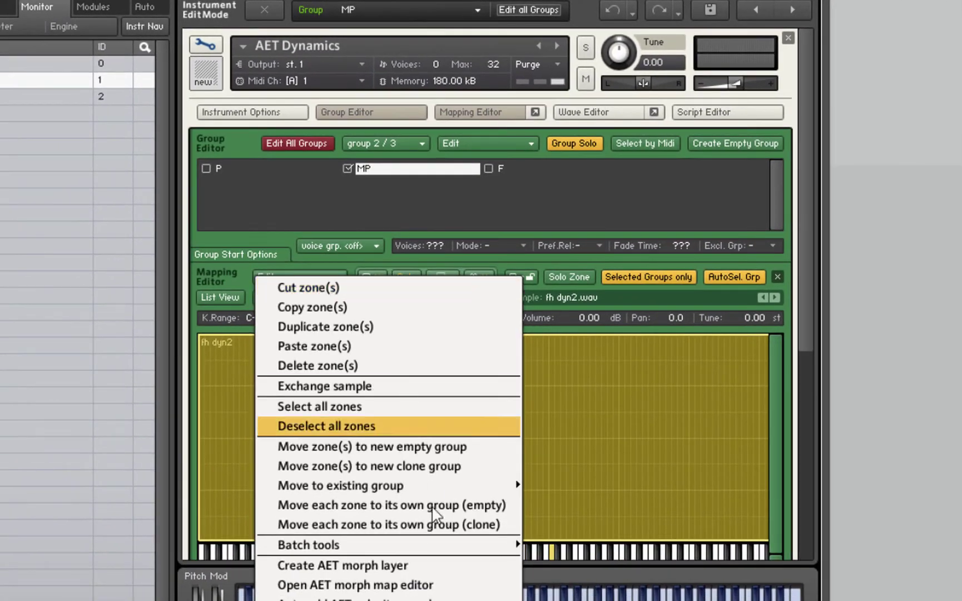
pyautogui.click(428, 565)
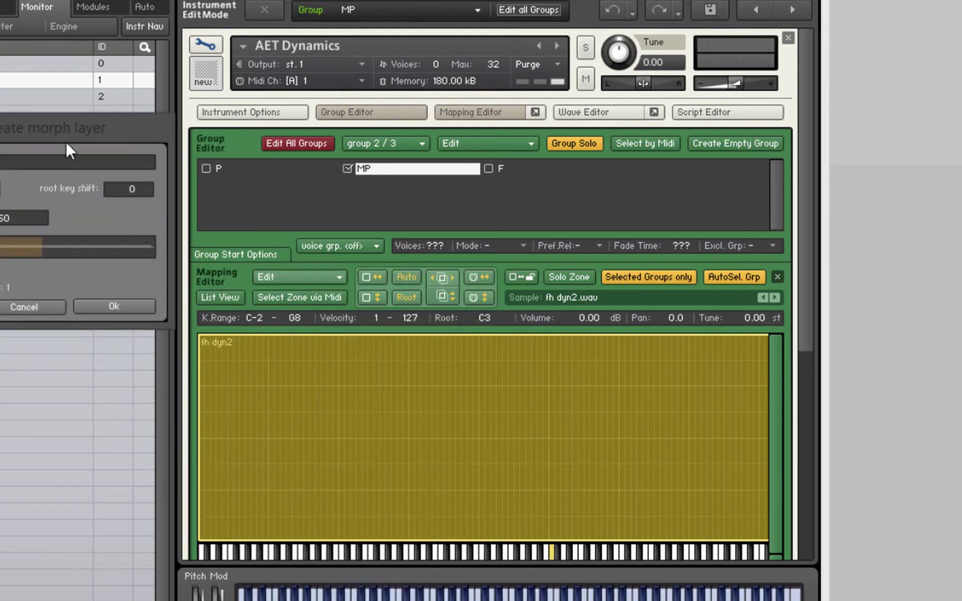
pyautogui.moveTo(66, 140); pyautogui.dragTo(453, 226)
pyautogui.write('MP')
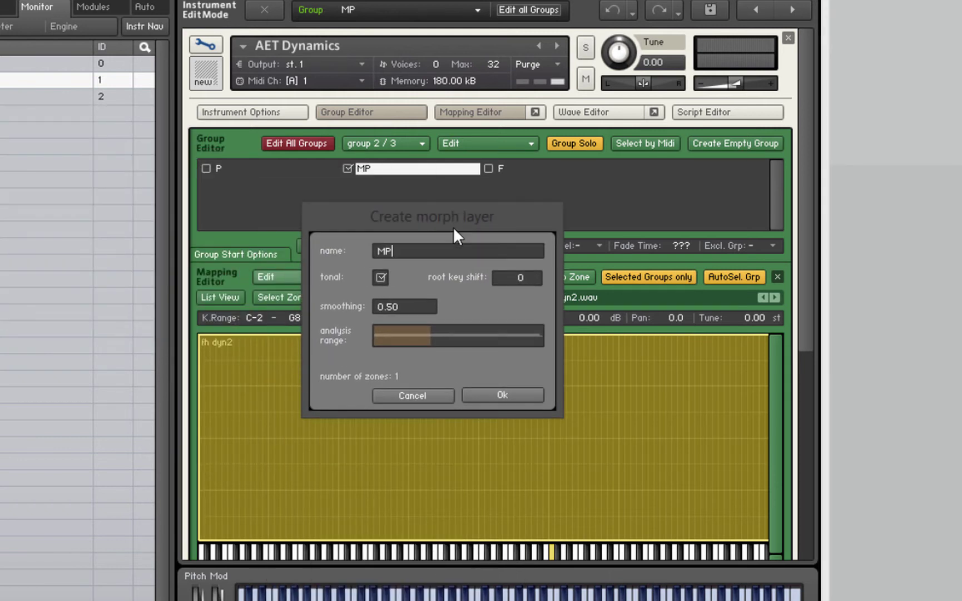
pyautogui.click(513, 394)
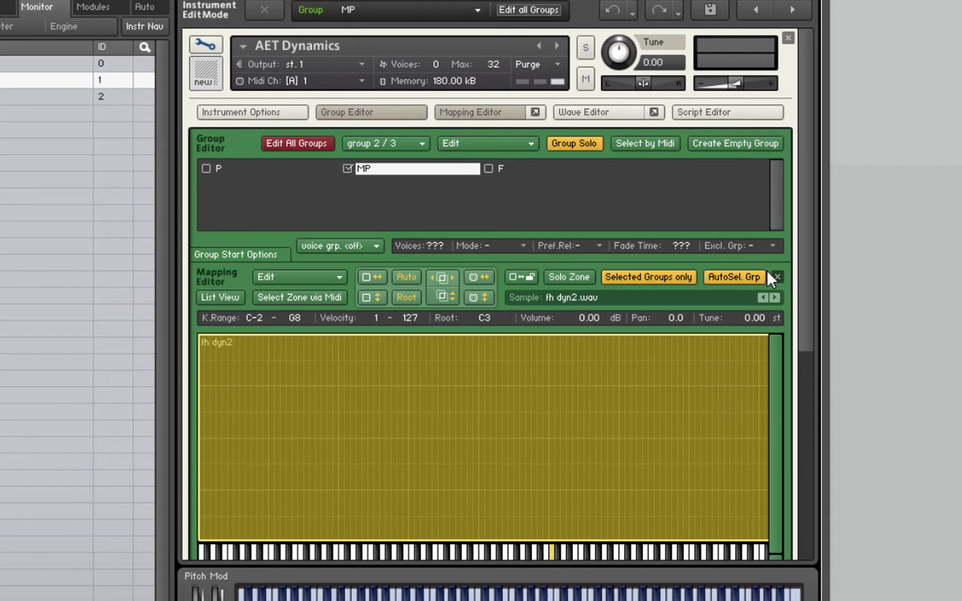
# Select group P's fh dyn1 zone and create an AET morph layer named P from it
pyautogui.click(223, 169)
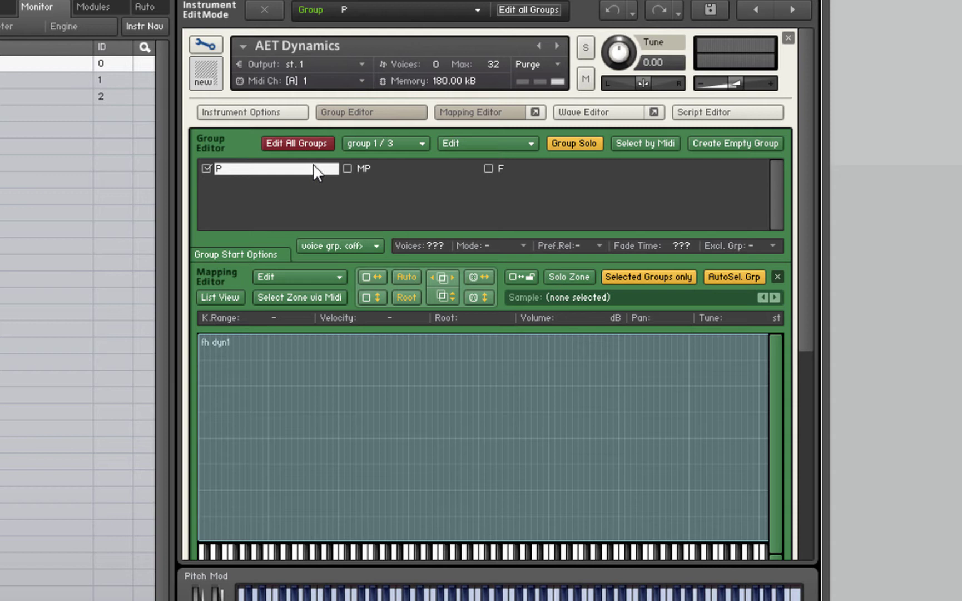
pyautogui.click(337, 342)
pyautogui.click(300, 276)
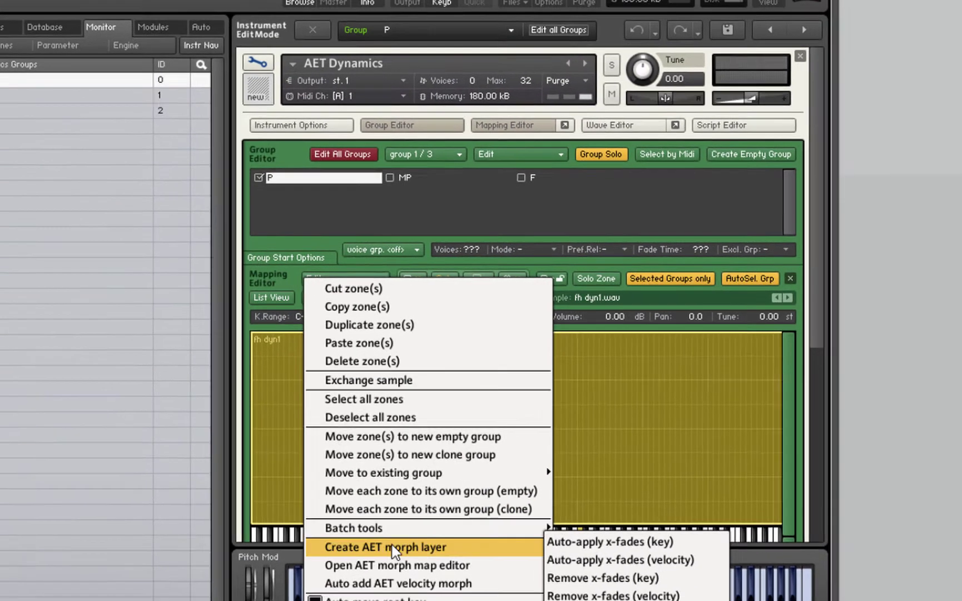
pyautogui.click(362, 565)
pyautogui.write('P')
pyautogui.click(234, 302)
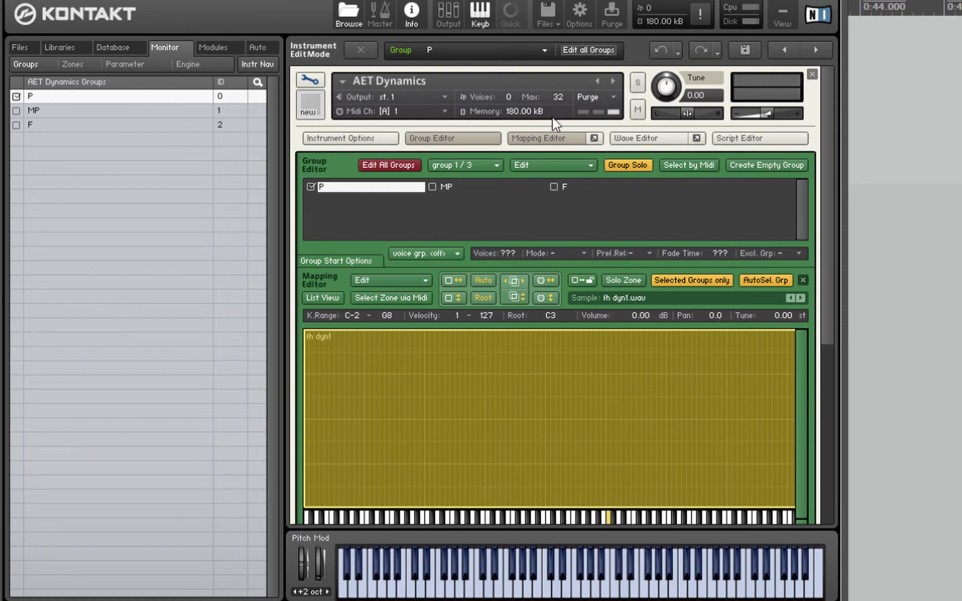
# Save the instrument over AET Dynamics.nki, confirming the replace, and make group F current
pyautogui.click(540, 137)
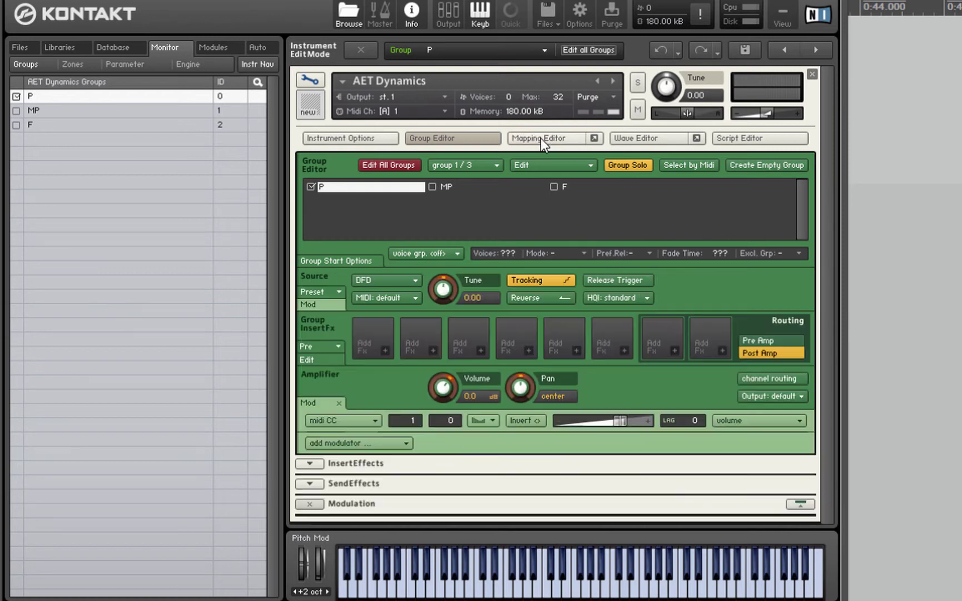
pyautogui.click(745, 50)
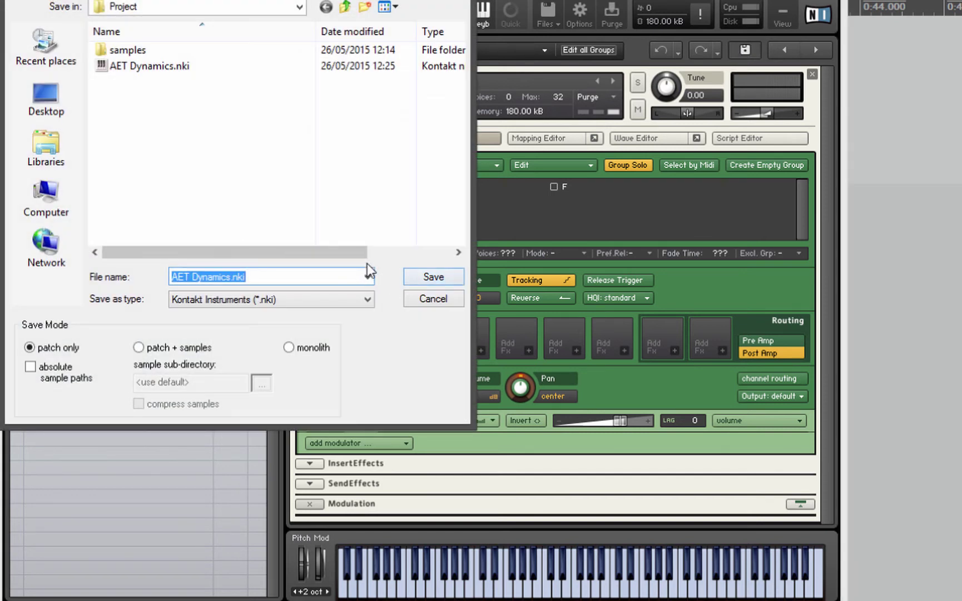
pyautogui.click(434, 275)
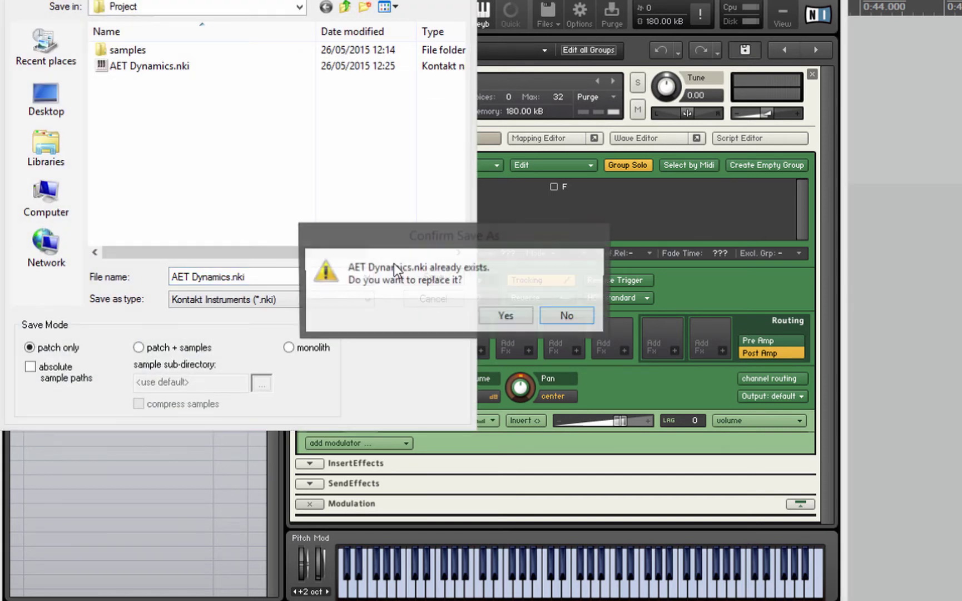
pyautogui.click(514, 315)
pyautogui.click(567, 189)
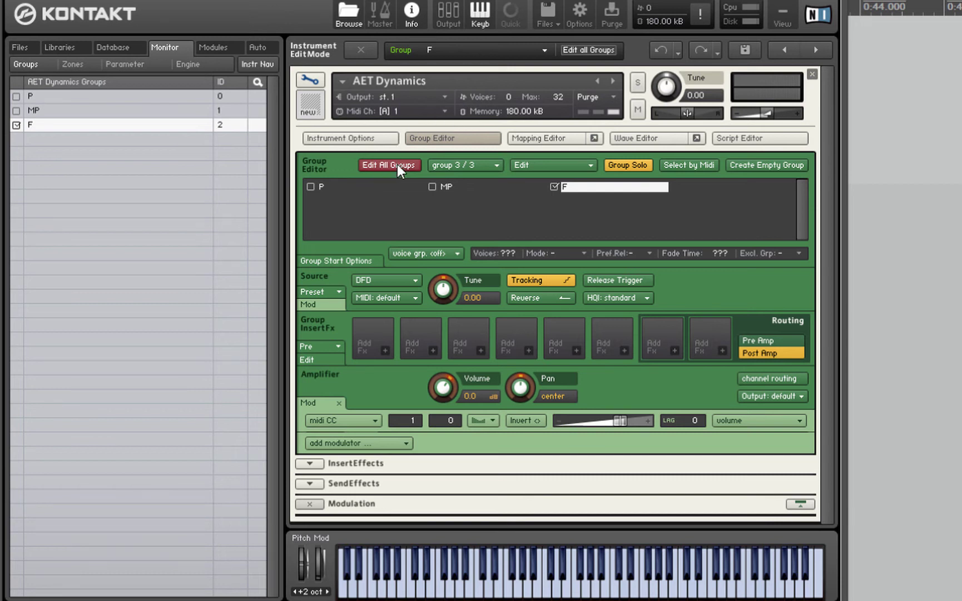
# From group F's Mapping Editor, open the AET morph map editor
pyautogui.click(541, 135)
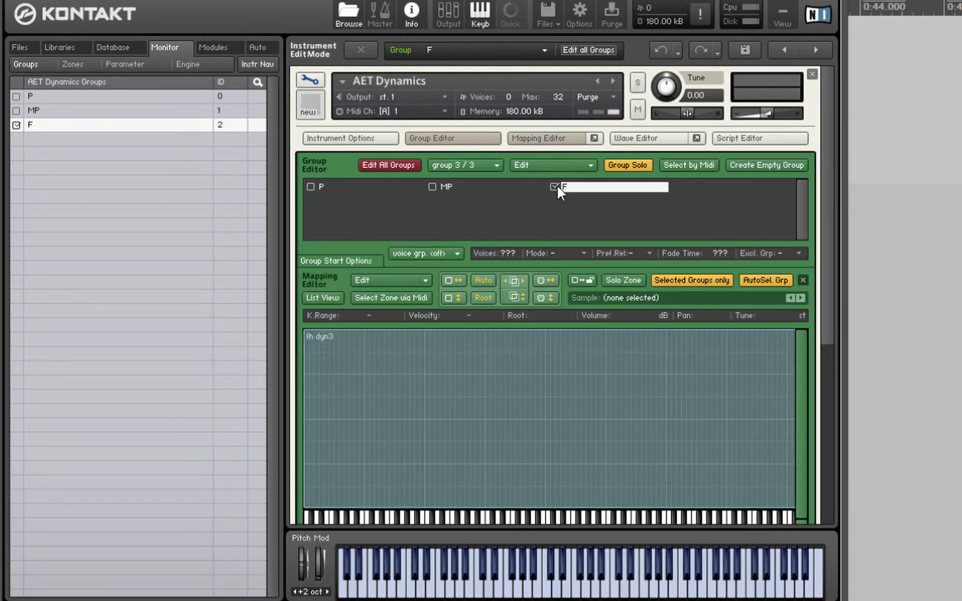
pyautogui.click(394, 280)
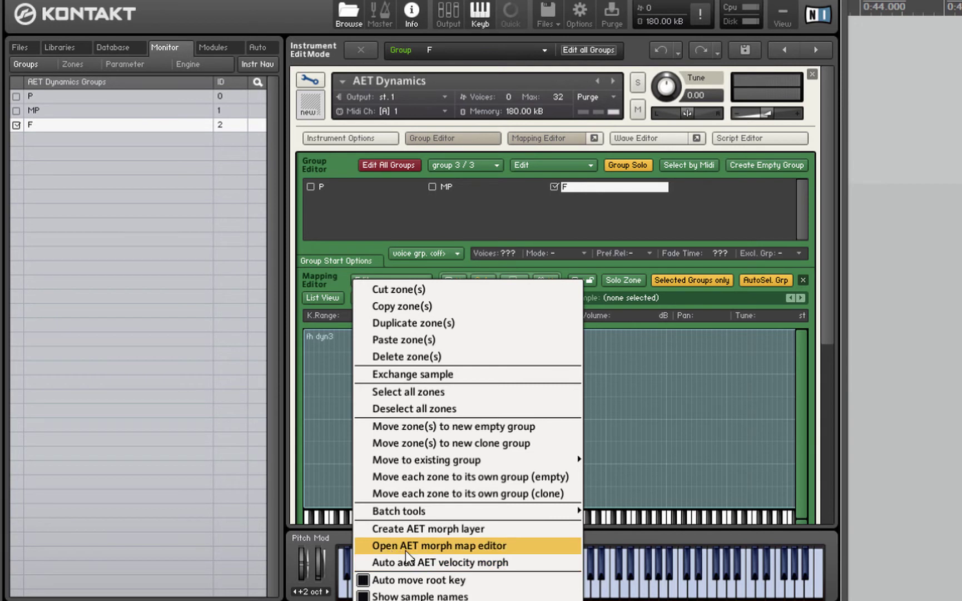
pyautogui.click(494, 542)
# Add a new morph map named P-MF-F
pyautogui.moveTo(208, 107); pyautogui.dragTo(477, 162)
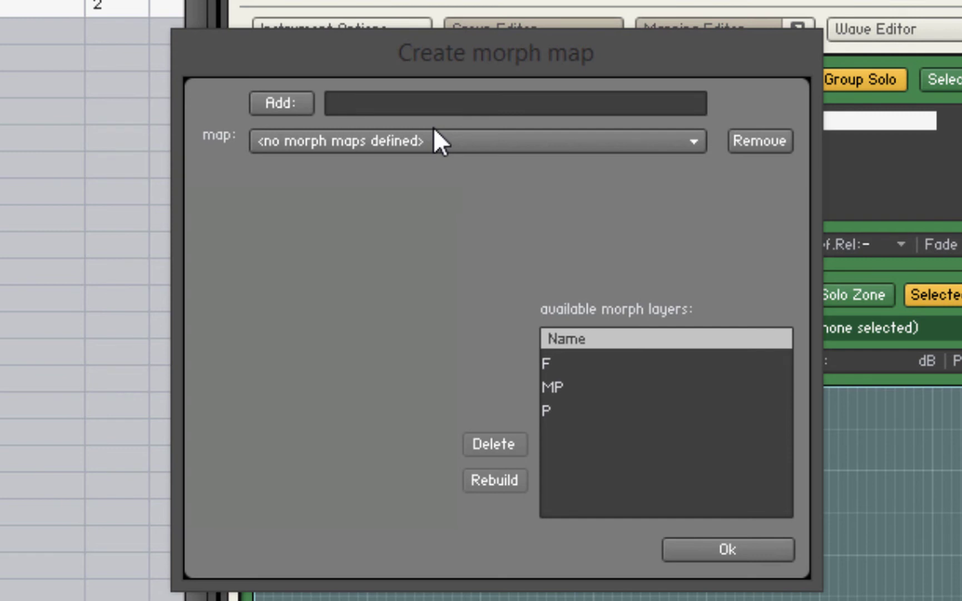
pyautogui.write('P-MF-F')
pyautogui.click(297, 108)
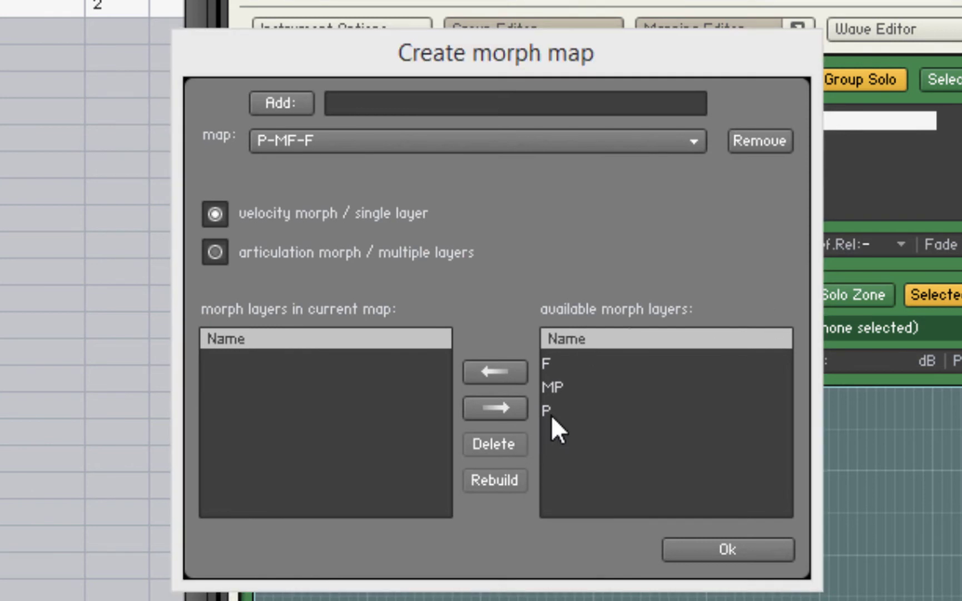
# Add layers P, MP and F to P-MF-F and set it to articulation morph / multiple layers
pyautogui.click(551, 414)
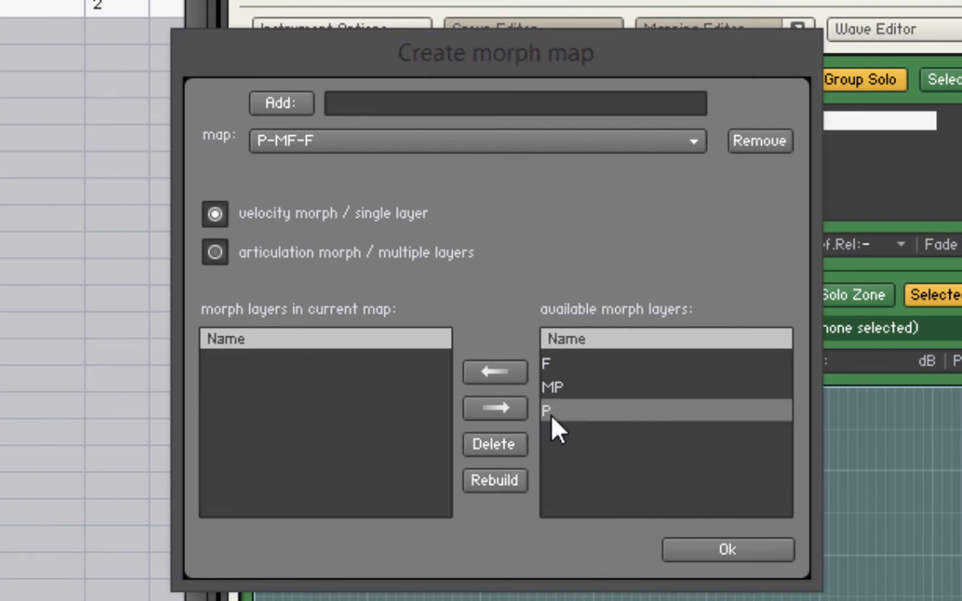
pyautogui.click(483, 373)
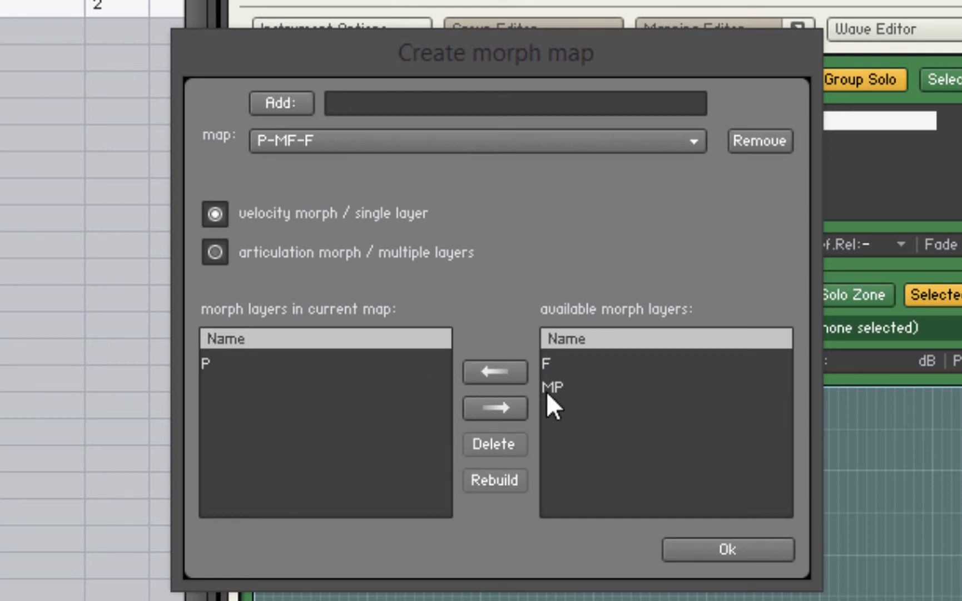
pyautogui.click(550, 387)
pyautogui.click(507, 372)
pyautogui.click(554, 363)
pyautogui.click(501, 370)
pyautogui.click(218, 252)
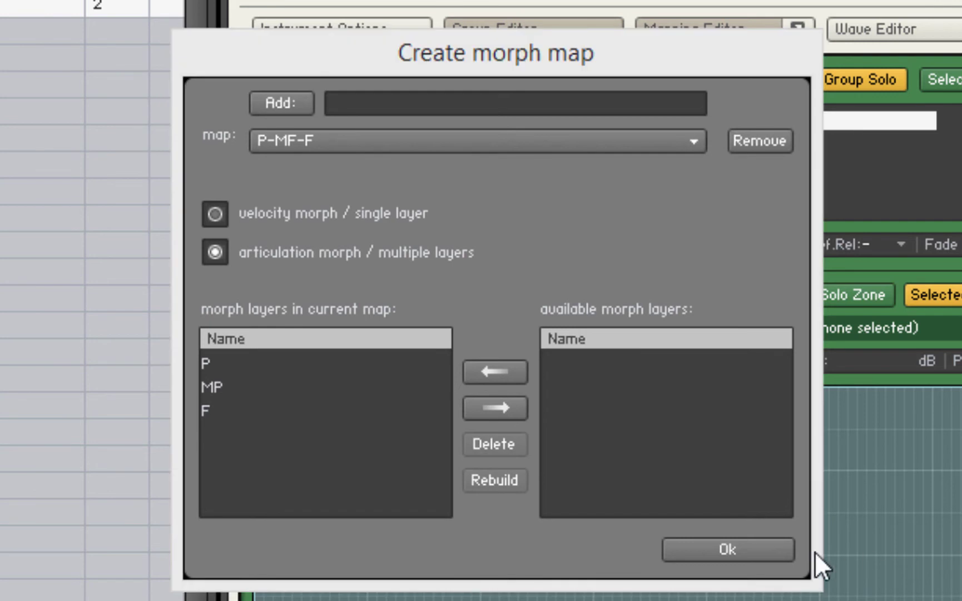
# Confirm the morph map, hide the Mapping Editor, and add an AET Filter to group F's first insert slot
pyautogui.click(757, 543)
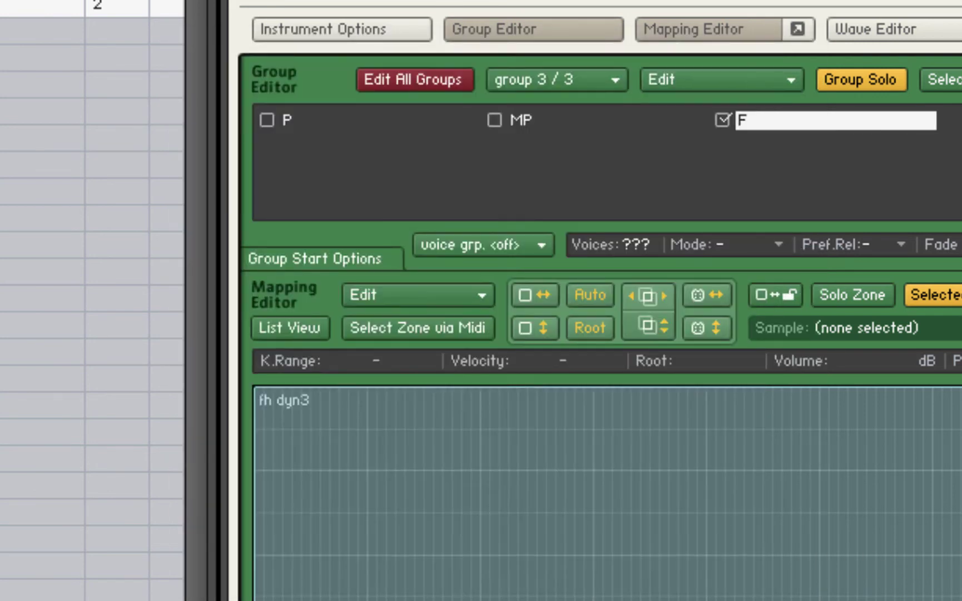
pyautogui.click(493, 78)
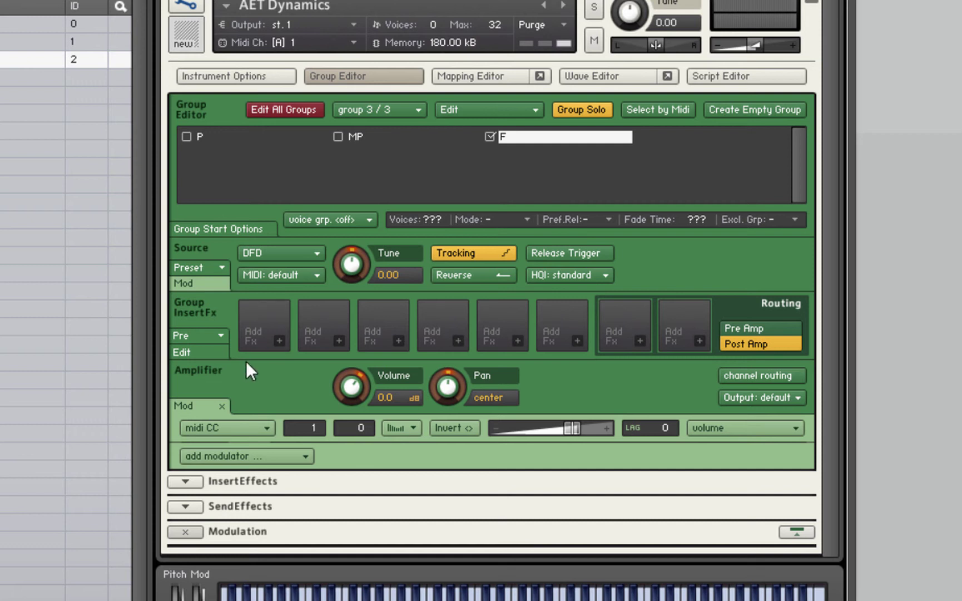
pyautogui.click(279, 341)
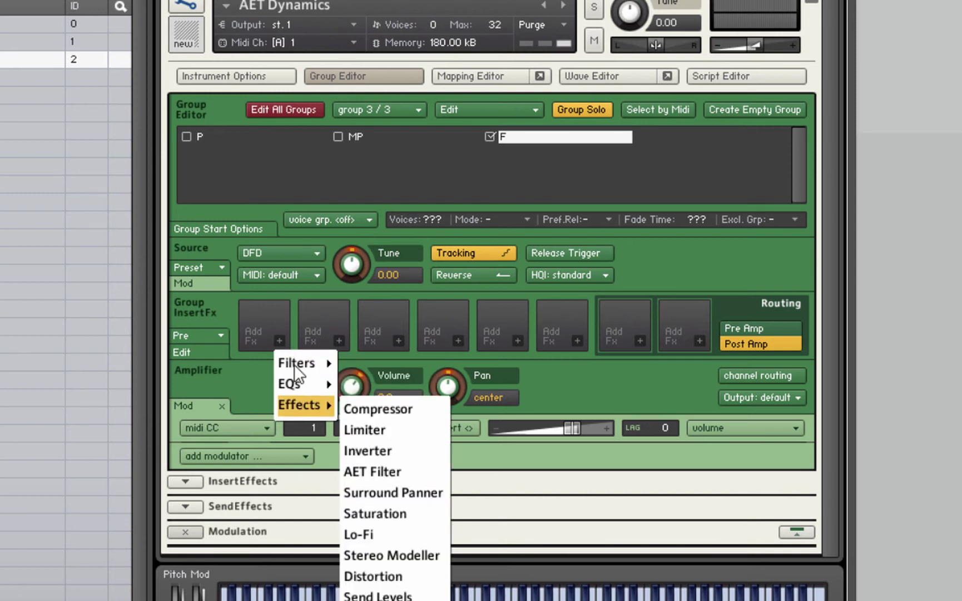
pyautogui.moveTo(293, 362)
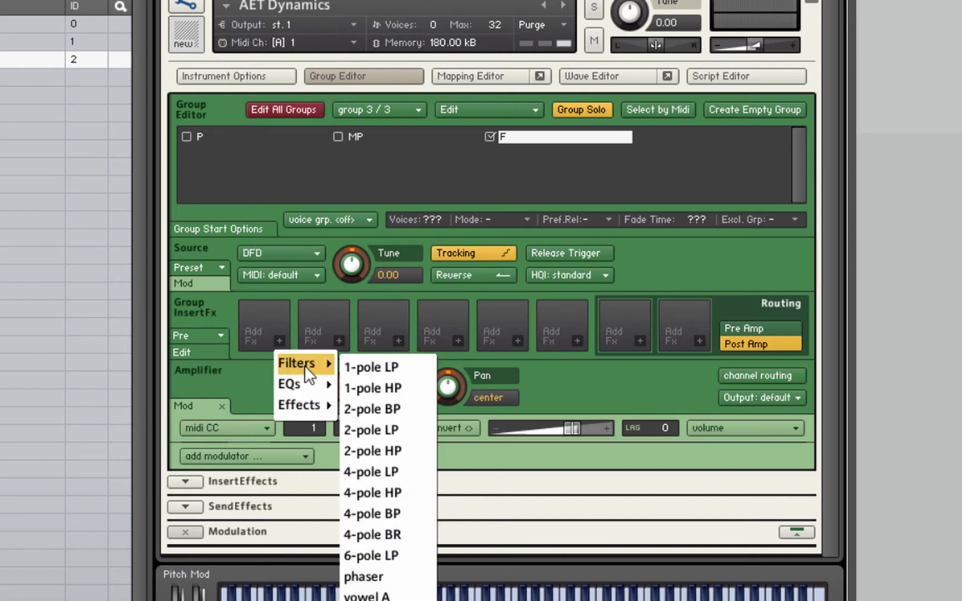
pyautogui.moveTo(298, 401)
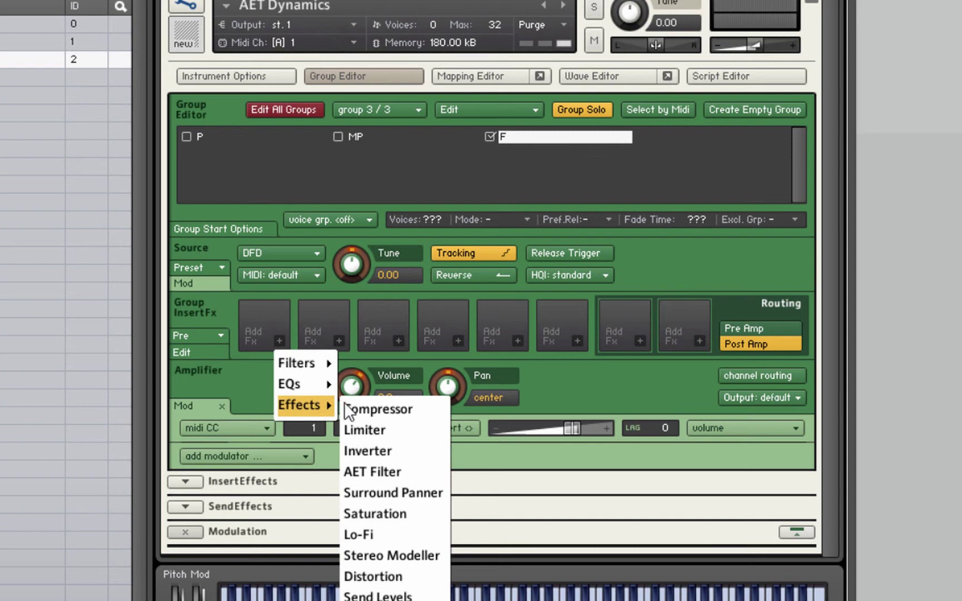
pyautogui.click(373, 472)
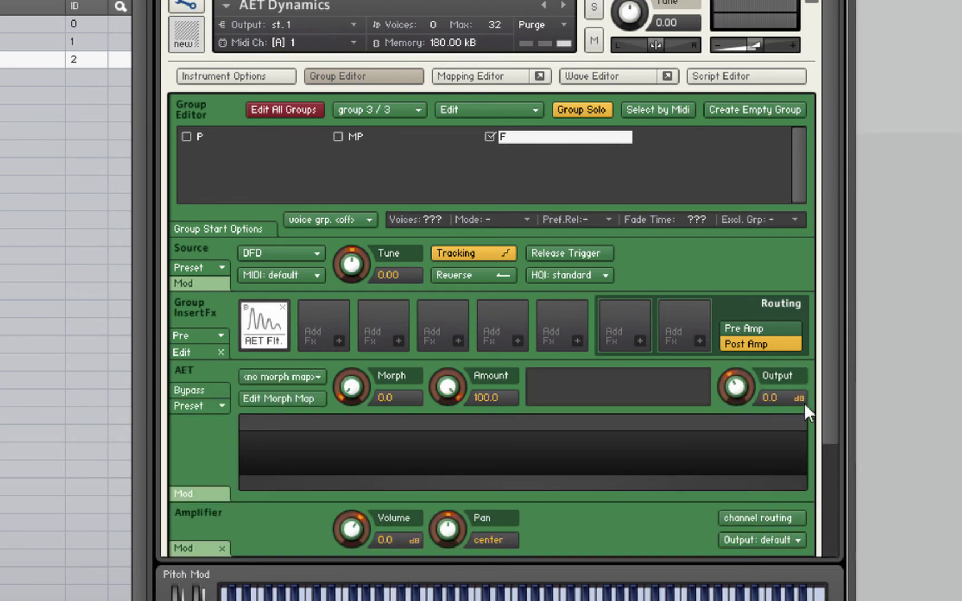
pyautogui.moveTo(830, 413); pyautogui.dragTo(827, 469)
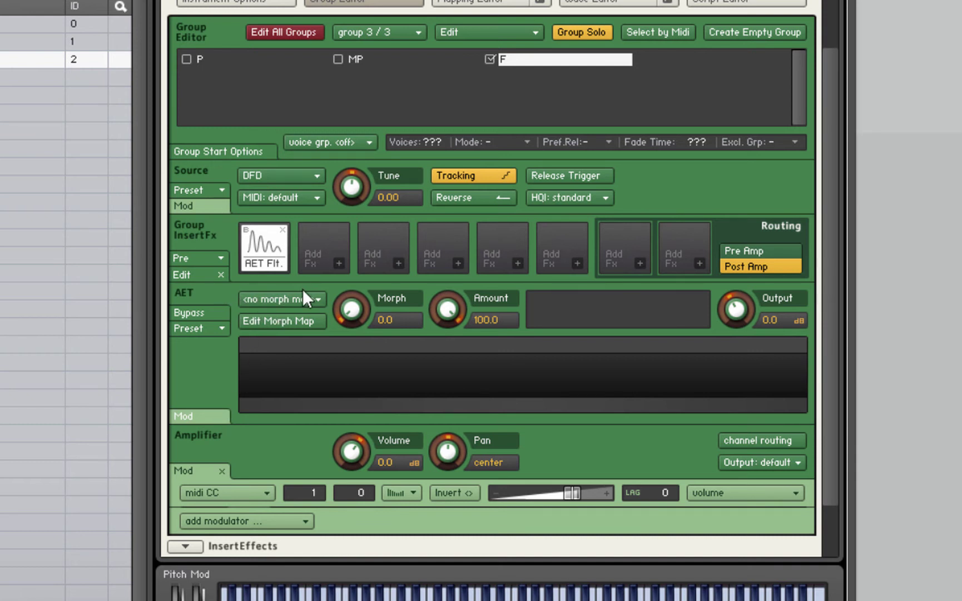
# Assign the P-MF-F morph map to group F's AET Filter
pyautogui.click(314, 297)
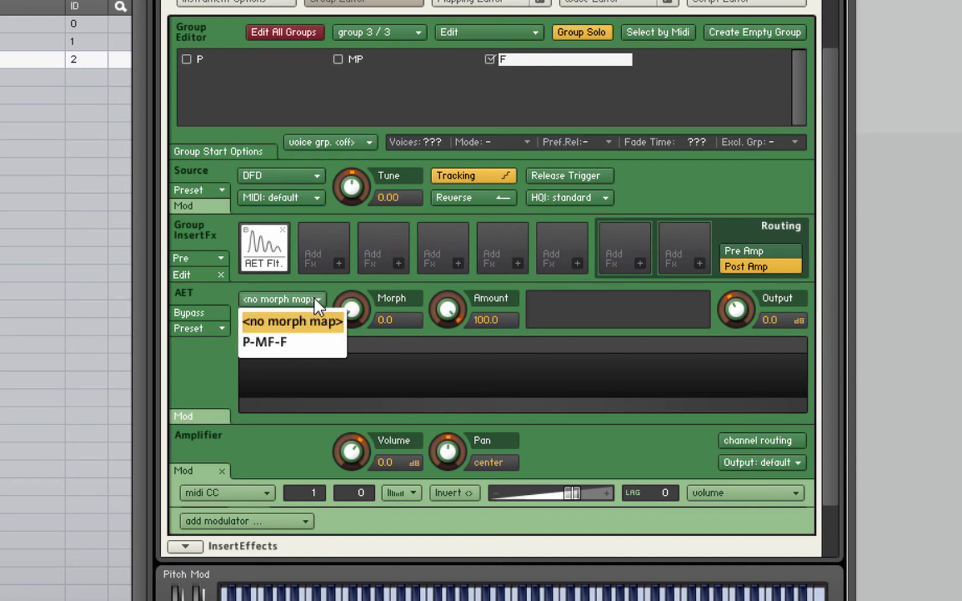
pyautogui.click(257, 344)
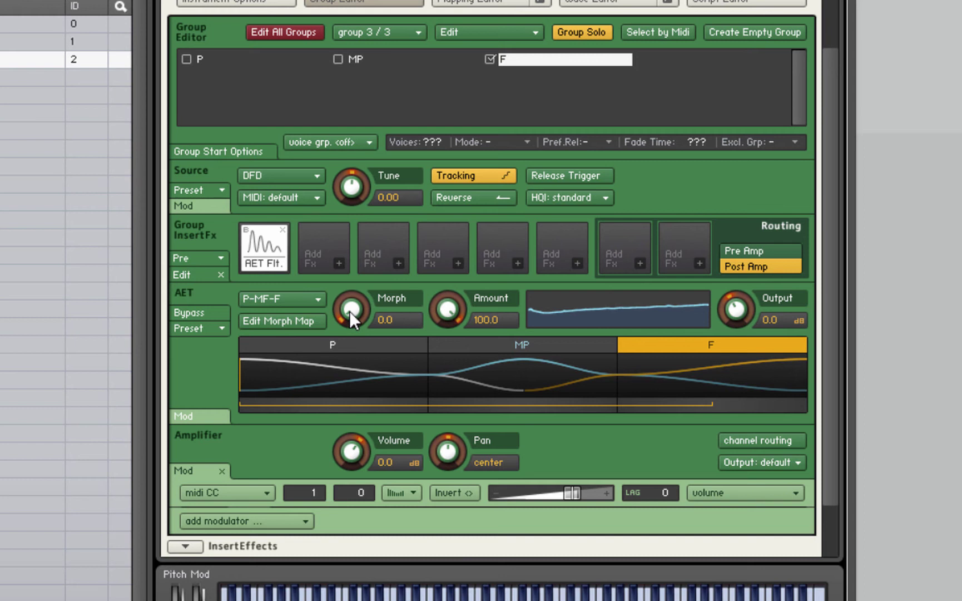
pyautogui.moveTo(349, 312); pyautogui.dragTo(346, 354)
pyautogui.moveTo(352, 313); pyautogui.dragTo(348, 39)
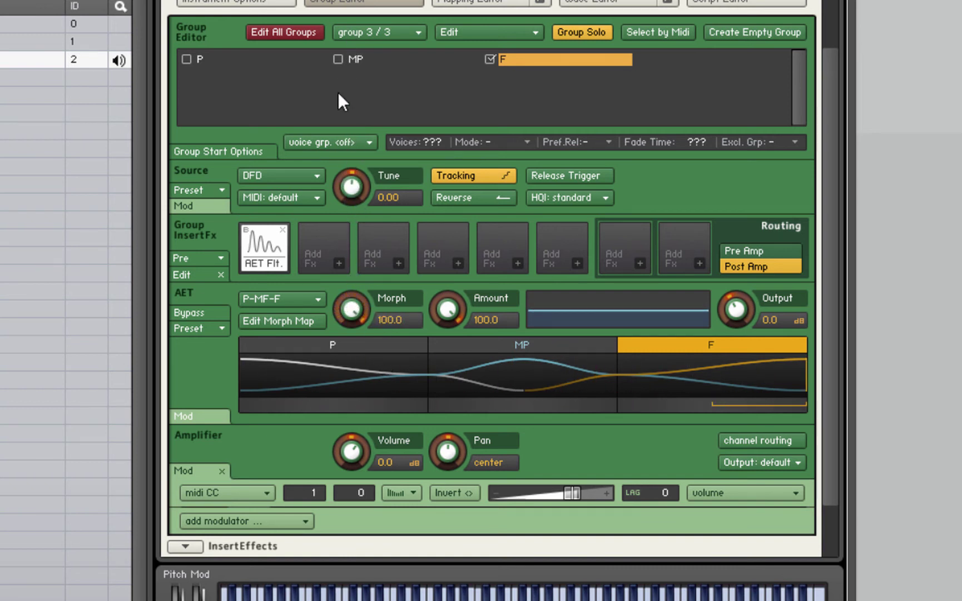
pyautogui.moveTo(337, 107); pyautogui.dragTo(364, 370)
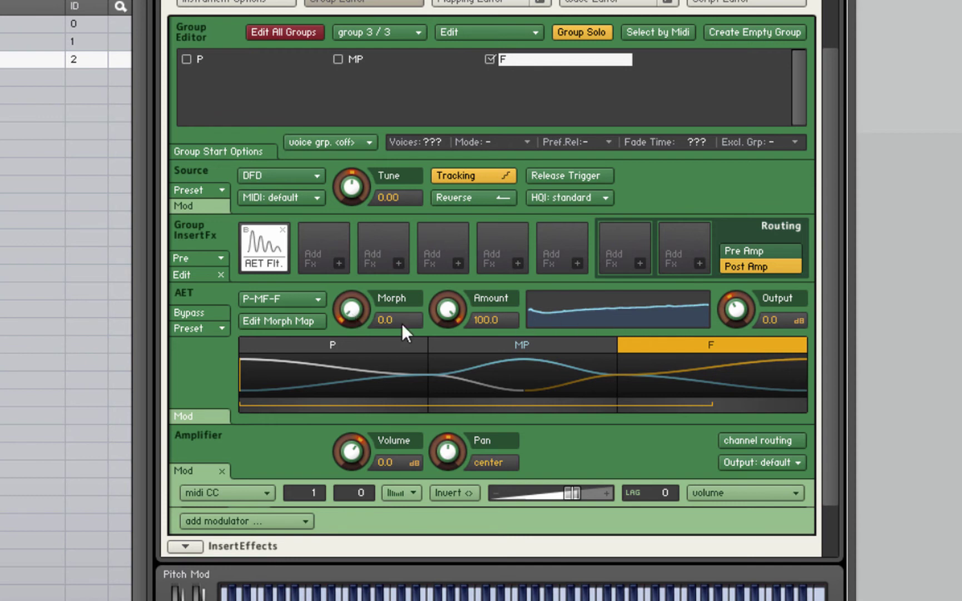
pyautogui.moveTo(352, 311); pyautogui.dragTo(363, 106)
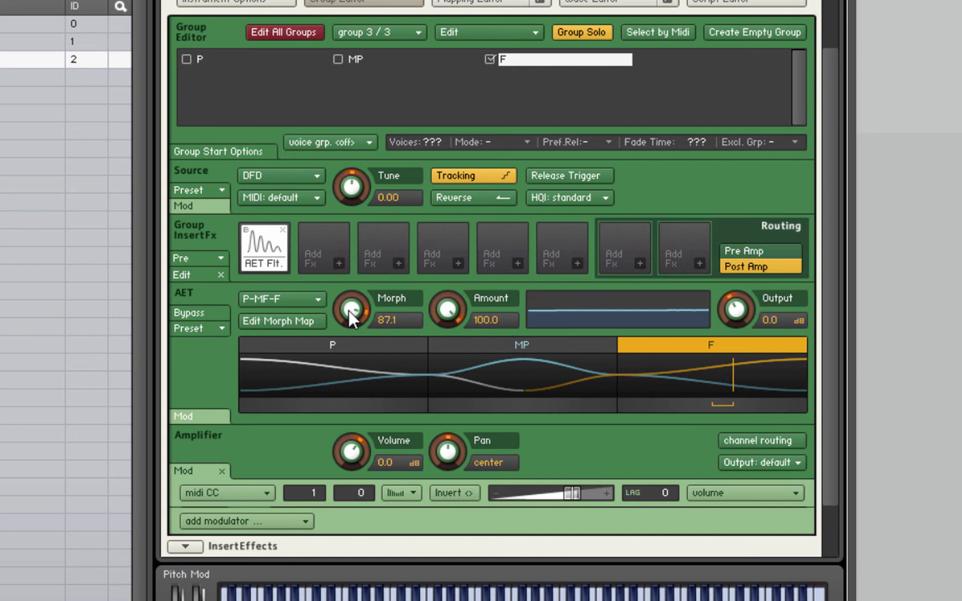
pyautogui.moveTo(348, 310)
pyautogui.mouseDown()
pyautogui.moveTo(416, 565)
pyautogui.moveTo(422, 450)
pyautogui.moveTo(406, 301)
pyautogui.moveTo(398, 380)
pyautogui.moveTo(410, 519)
pyautogui.moveTo(387, 315)
pyautogui.moveTo(428, 559)
pyautogui.mouseUp()
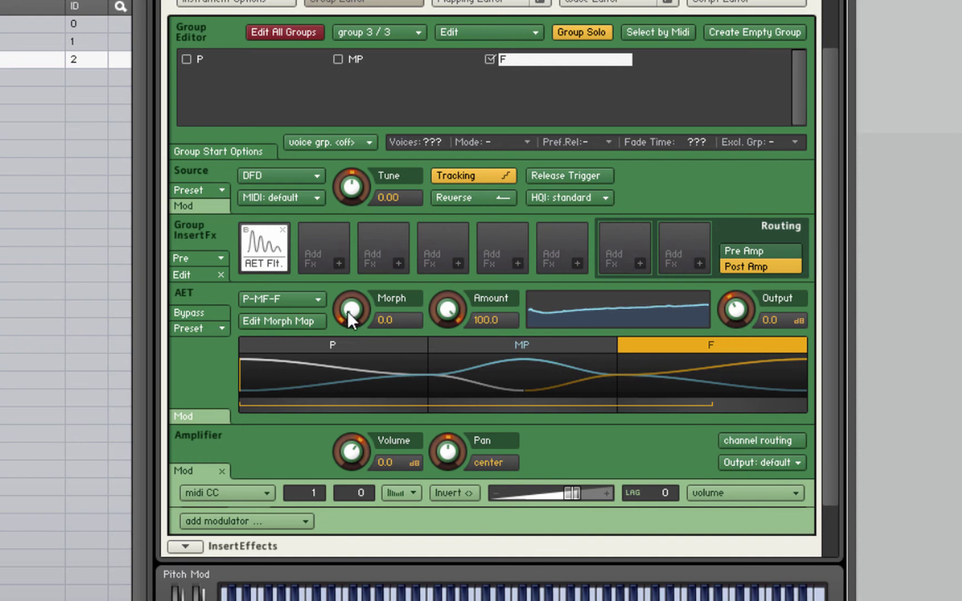
# Turn the AET Filter's Morph knob fully up to 100.0, then sweep it down and back up
pyautogui.moveTo(347, 312); pyautogui.dragTo(374, 31)
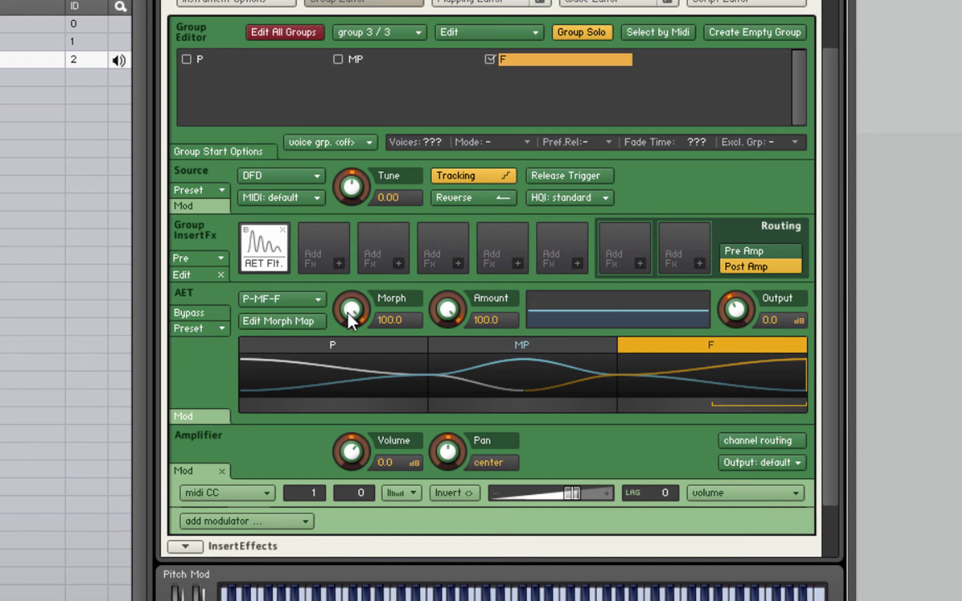
pyautogui.moveTo(347, 317)
pyautogui.mouseDown()
pyautogui.moveTo(385, 539)
pyautogui.moveTo(394, 323)
pyautogui.moveTo(403, 570)
pyautogui.moveTo(393, 231)
pyautogui.mouseUp()
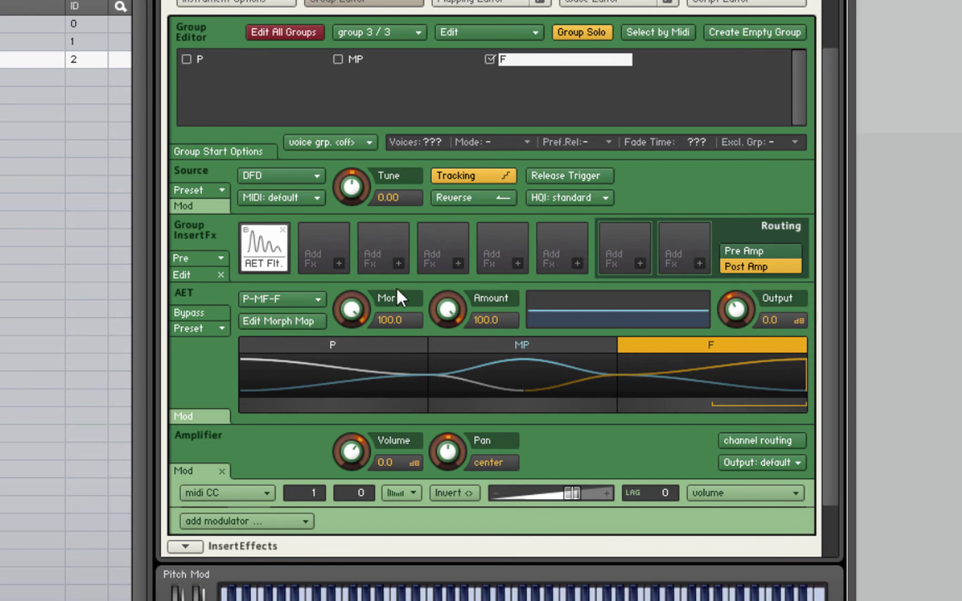
# Add a MIDI CC modulator from External Sources to the AET Filter's Morph
pyautogui.rightClick(350, 315)
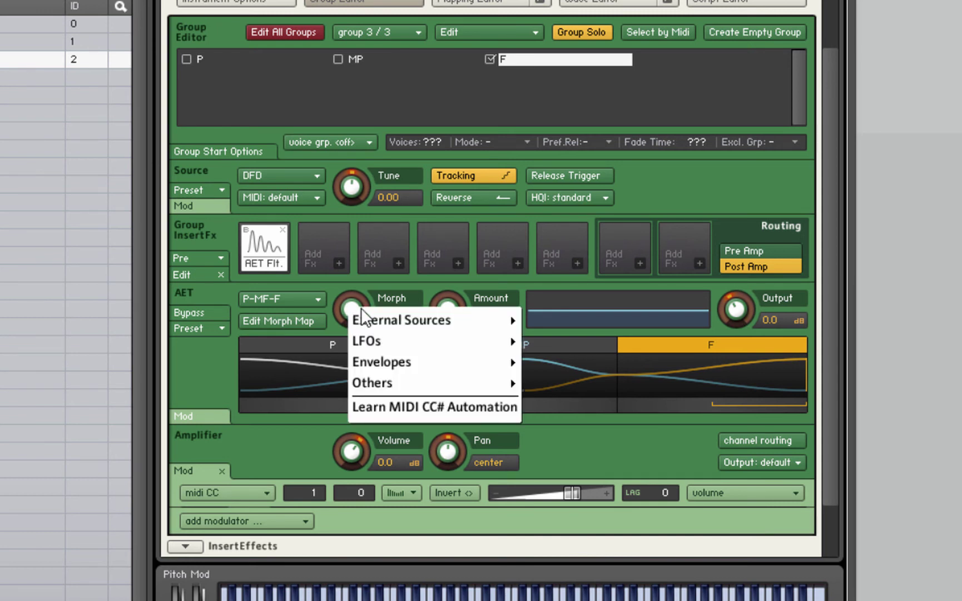
pyautogui.moveTo(430, 320)
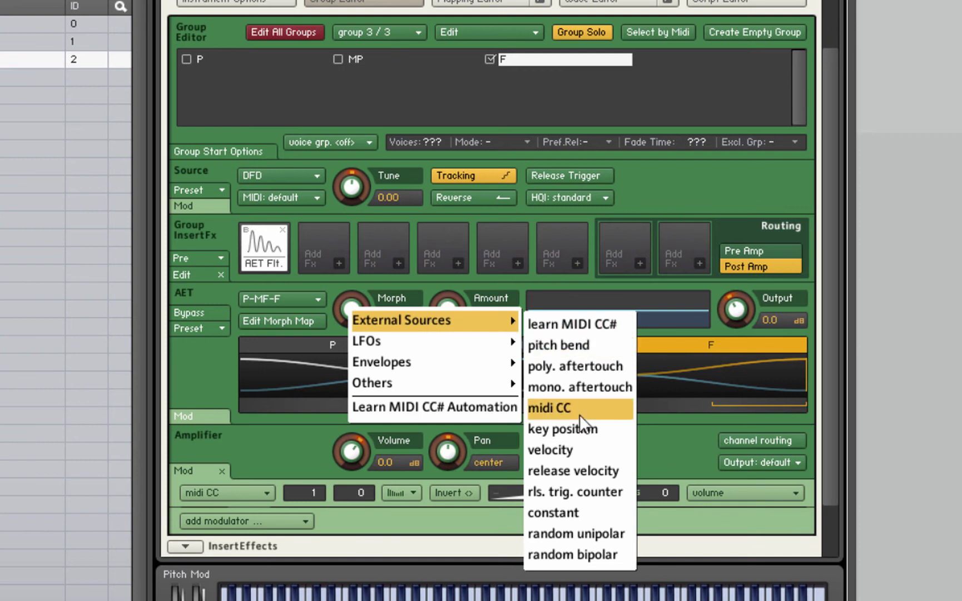
pyautogui.click(203, 417)
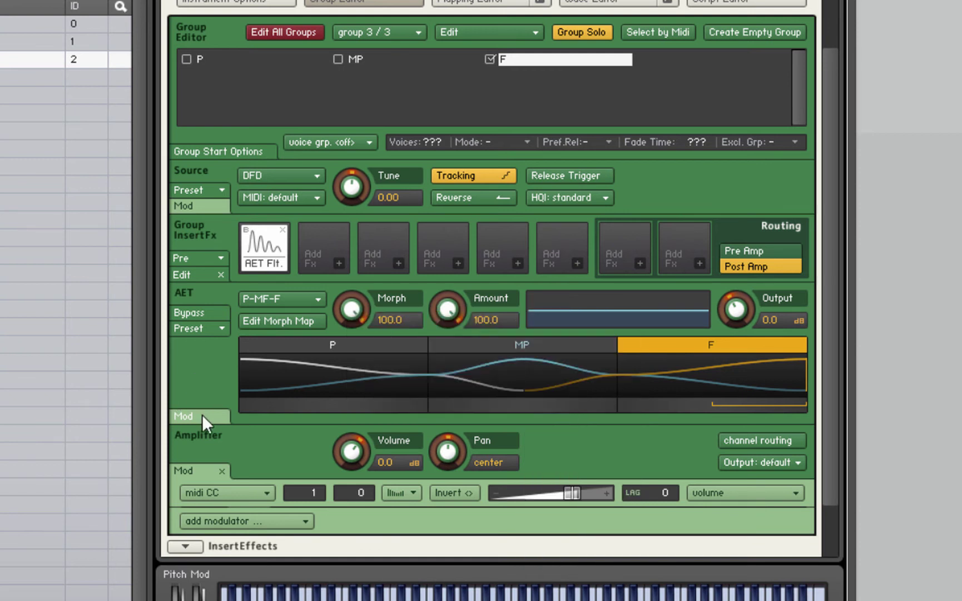
pyautogui.click(203, 421)
pyautogui.click(240, 438)
pyautogui.moveTo(229, 459)
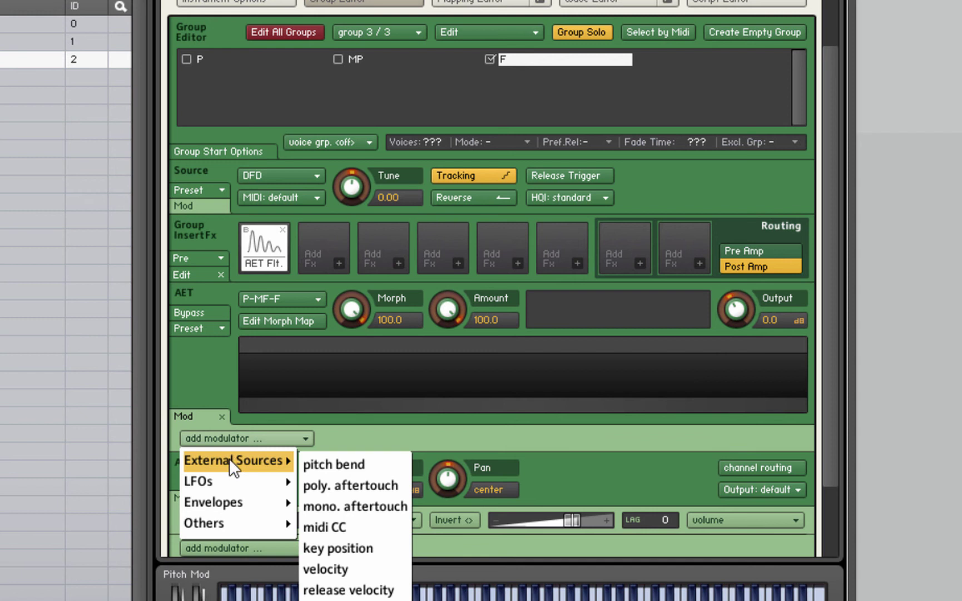
pyautogui.click(344, 530)
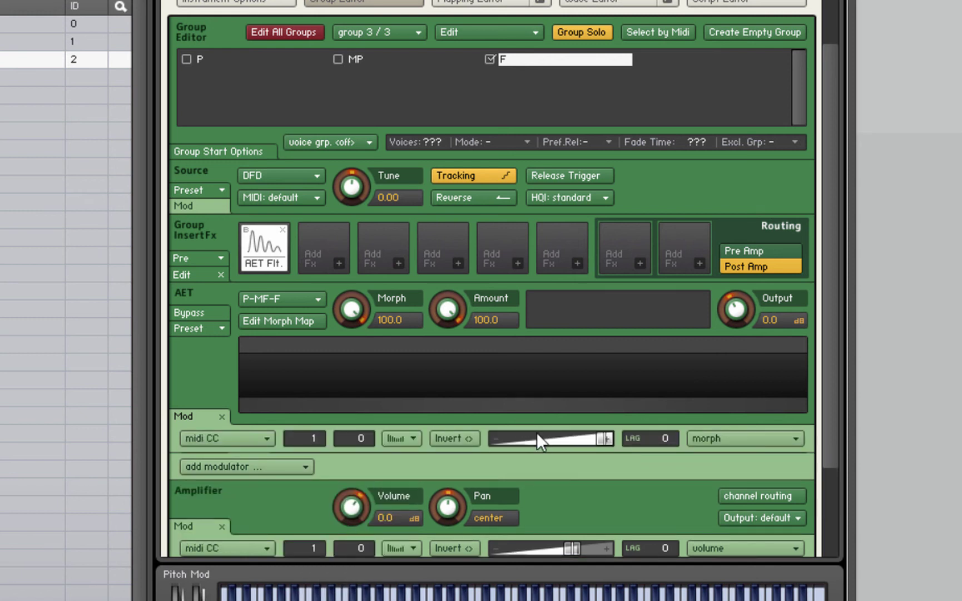
pyautogui.scroll(-3, 821, 371)
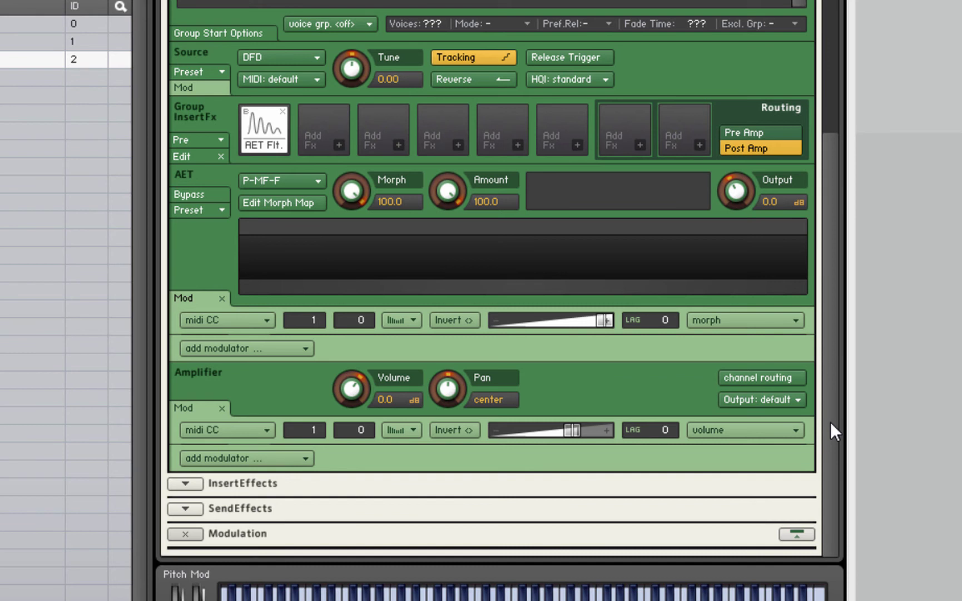
# Raise the Amplifier volume's MIDI CC modulation depth to 75.1%
pyautogui.scroll(3, 830, 421)
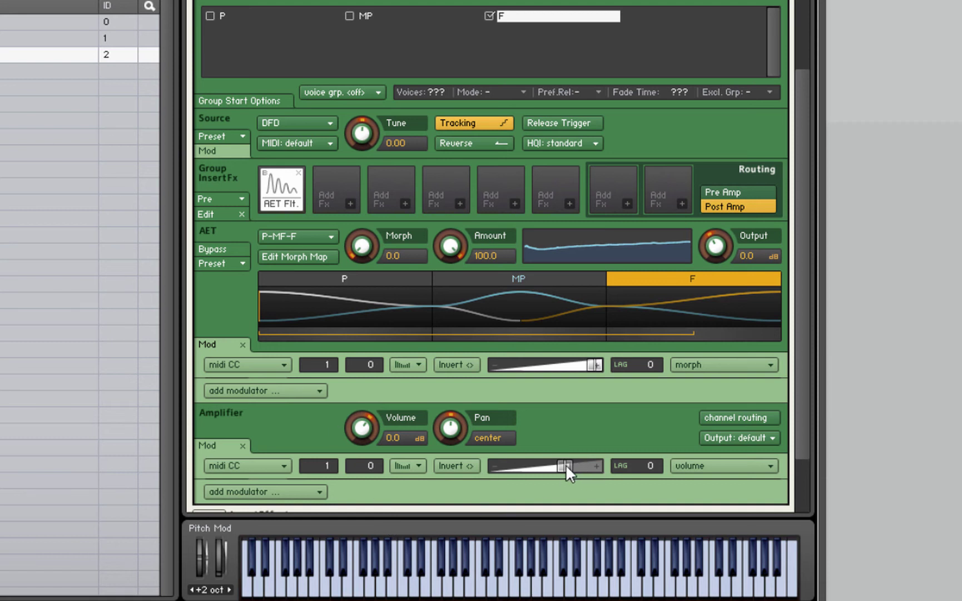
pyautogui.moveTo(564, 465); pyautogui.dragTo(591, 466)
# Set the morph MIDI CC modulator's lag to 120
pyautogui.doubleClick(636, 366)
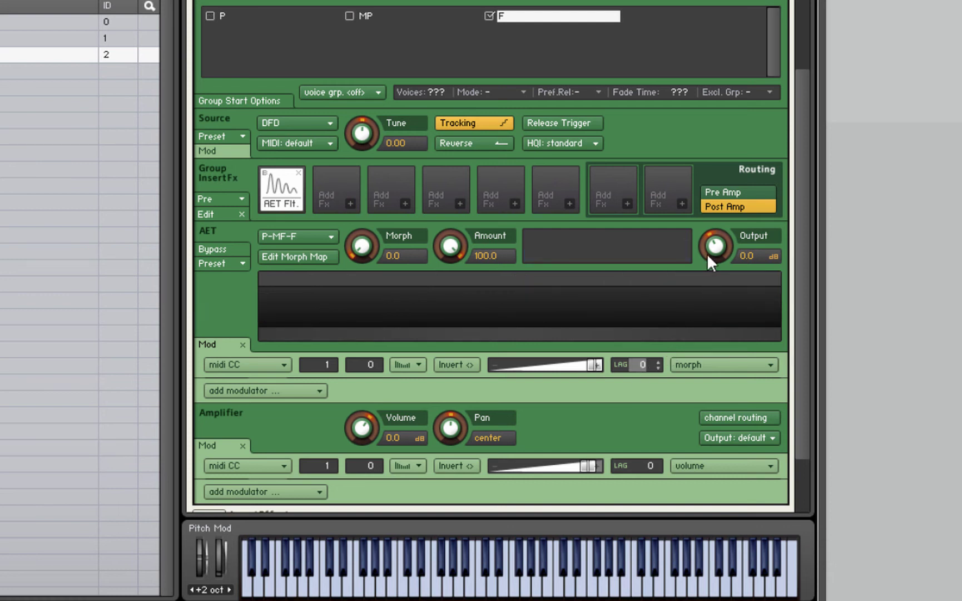
pyautogui.write('120')
pyautogui.press('Return')
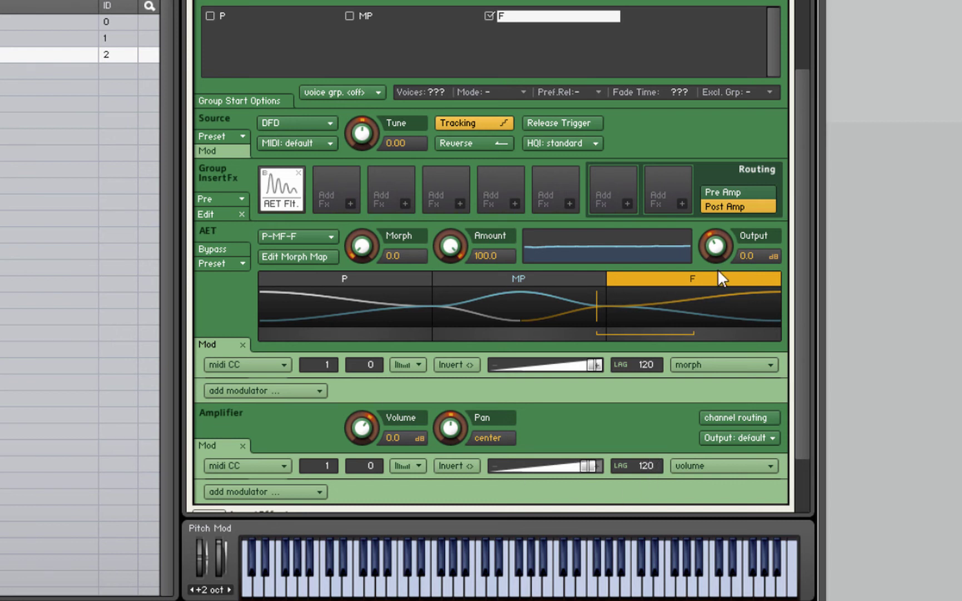
pyautogui.scroll(2, 579, 56)
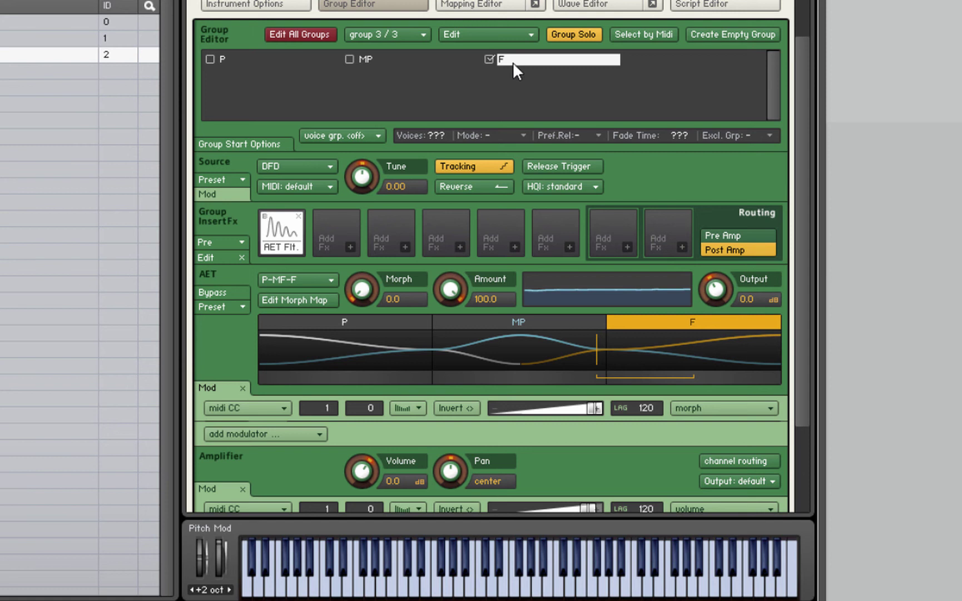
pyautogui.click(388, 56)
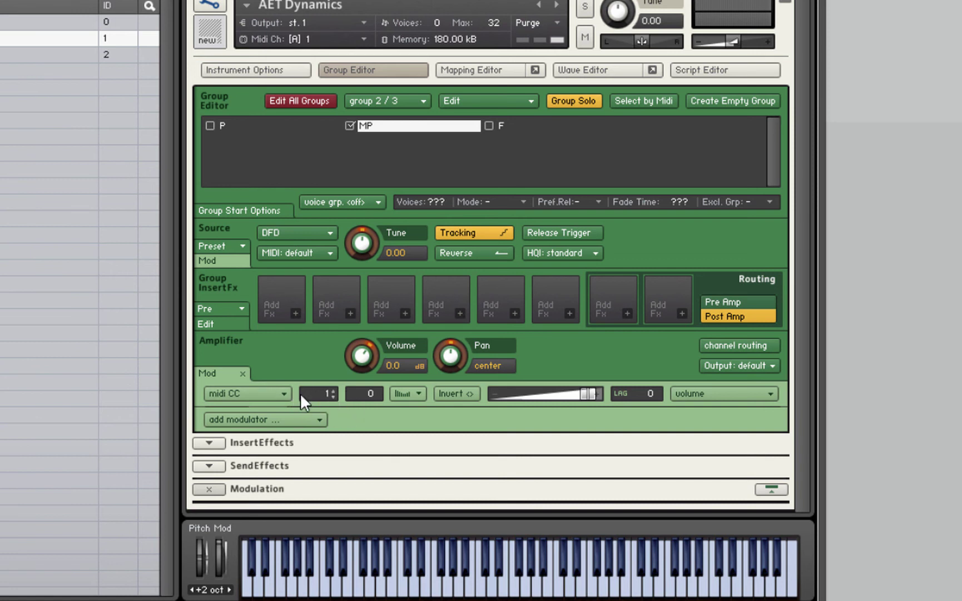
pyautogui.click(355, 403)
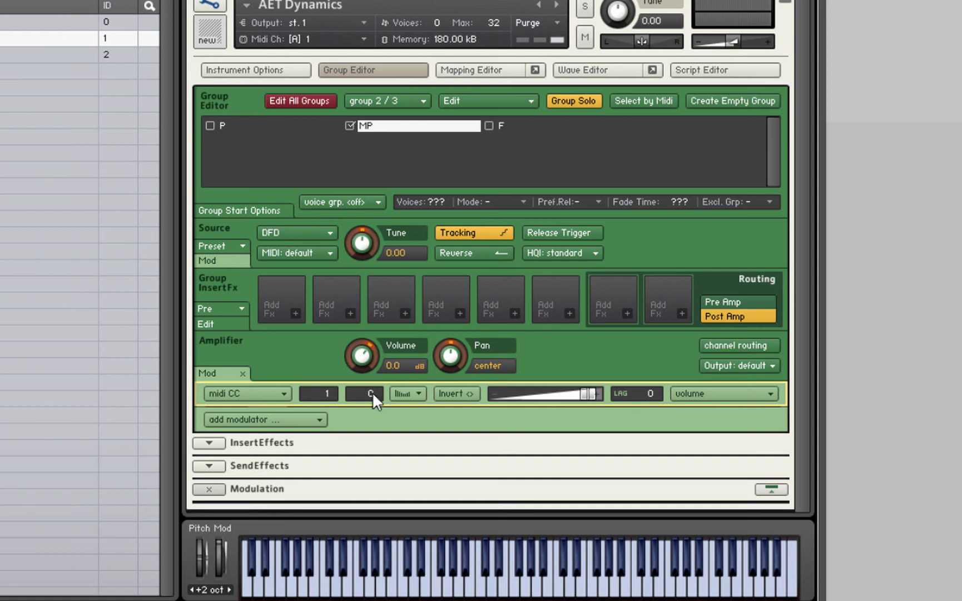
pyautogui.click(235, 127)
pyautogui.click(415, 124)
pyautogui.click(523, 125)
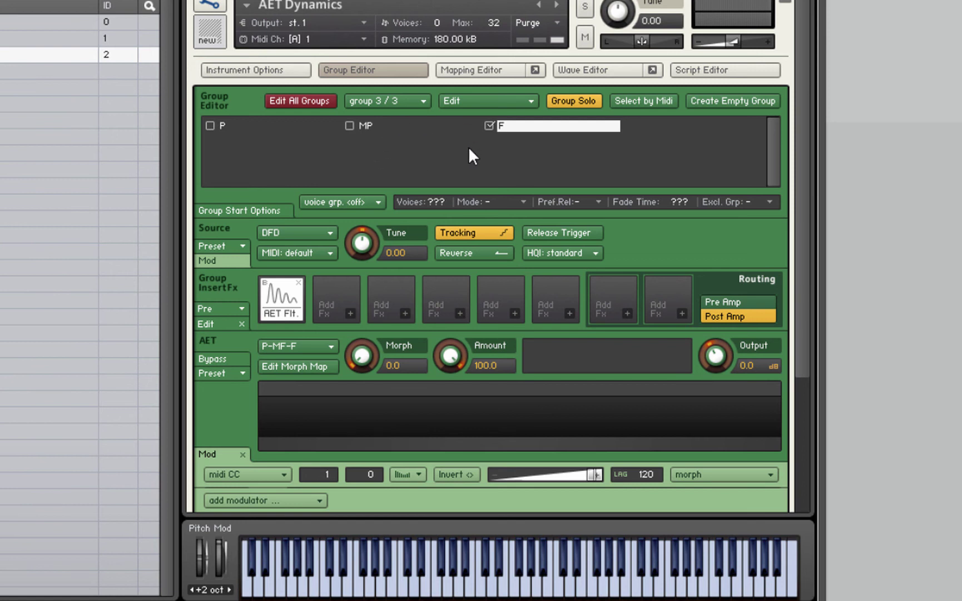
pyautogui.click(562, 102)
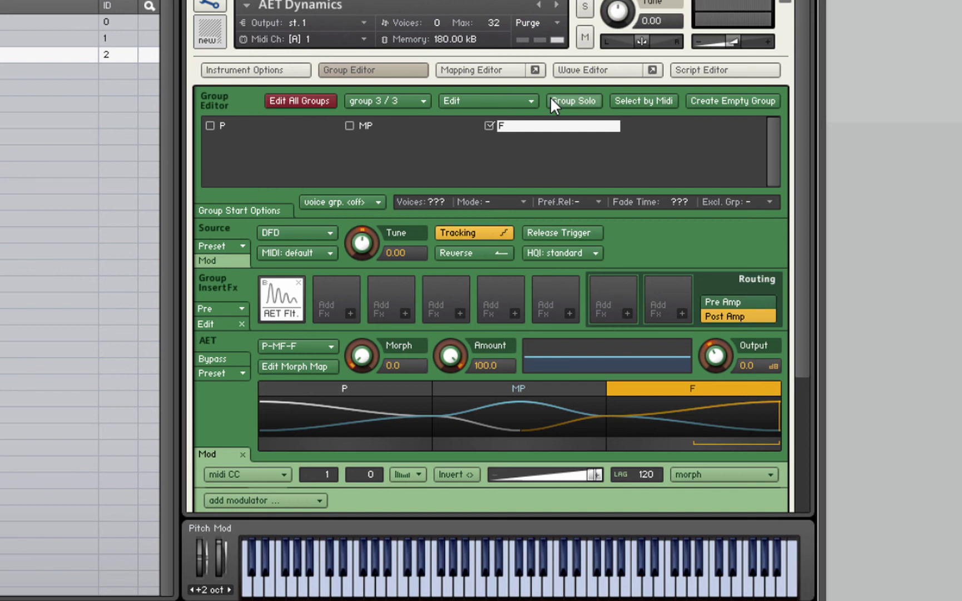
# Turn solo for the edited group back on and scroll down to the modulator rows
pyautogui.click(551, 97)
pyautogui.scroll(-5, 791, 332)
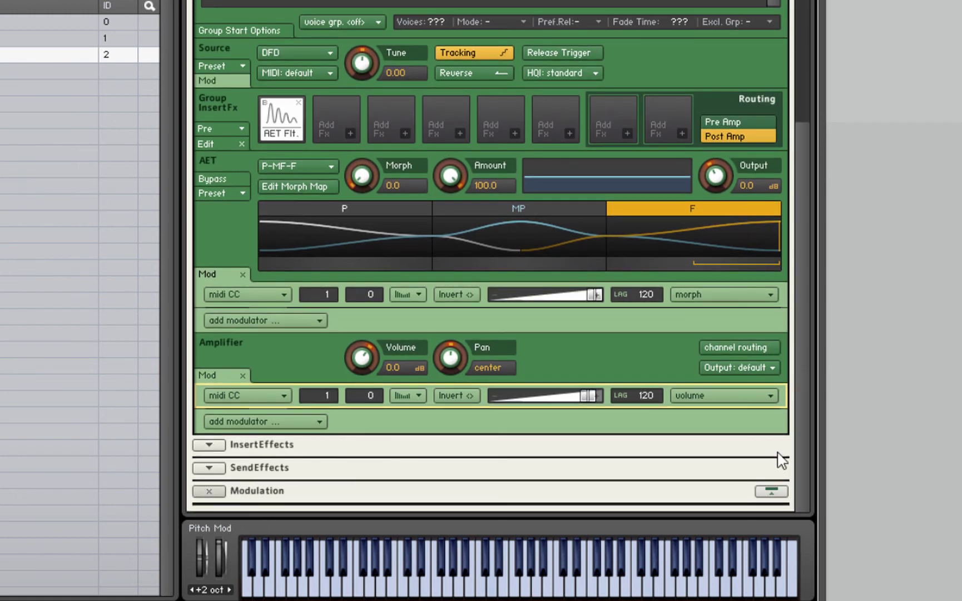
# Activate the morph modulator's response table and experiment with bending its curve
pyautogui.click(405, 295)
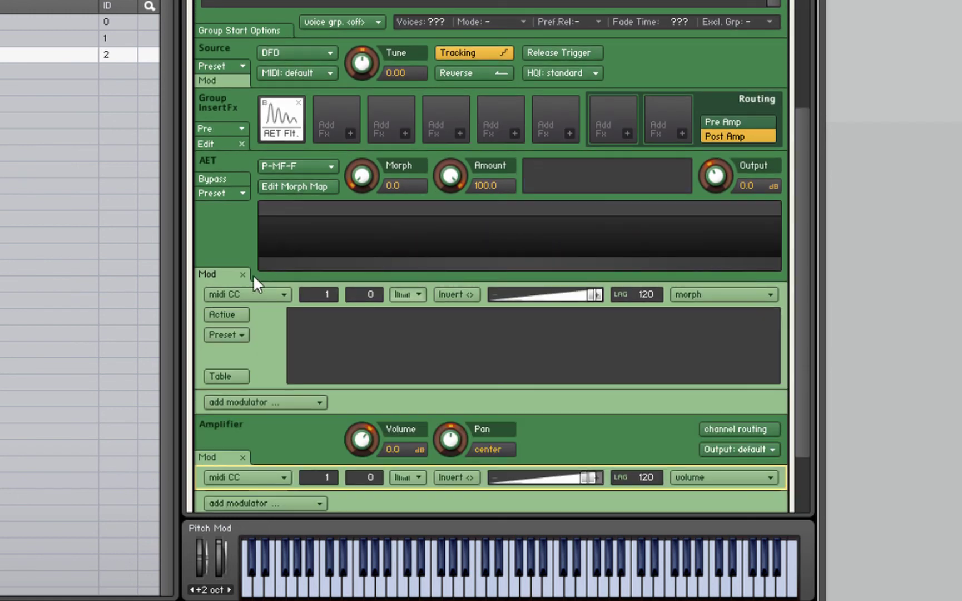
pyautogui.click(231, 315)
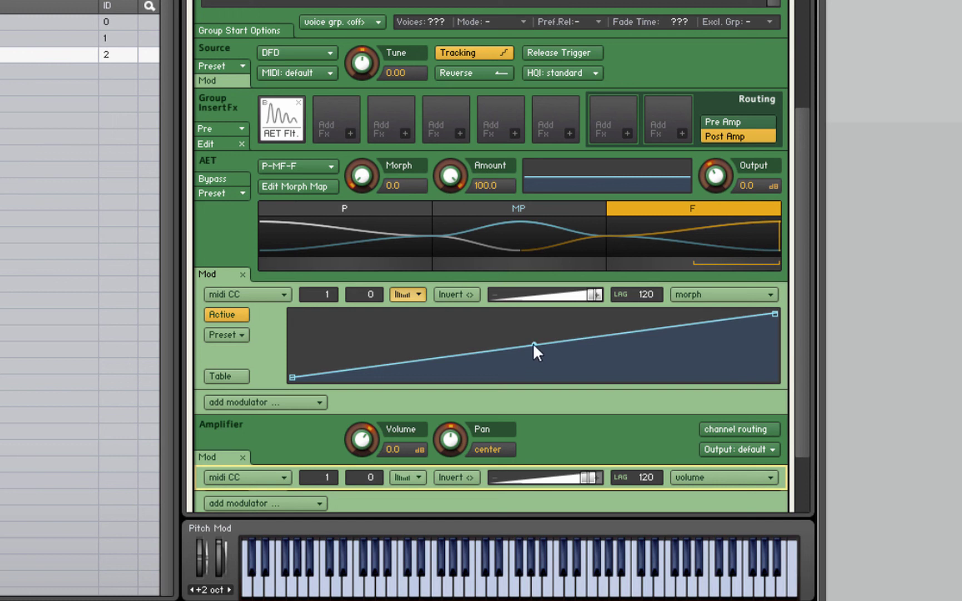
pyautogui.moveTo(534, 343); pyautogui.dragTo(562, 358)
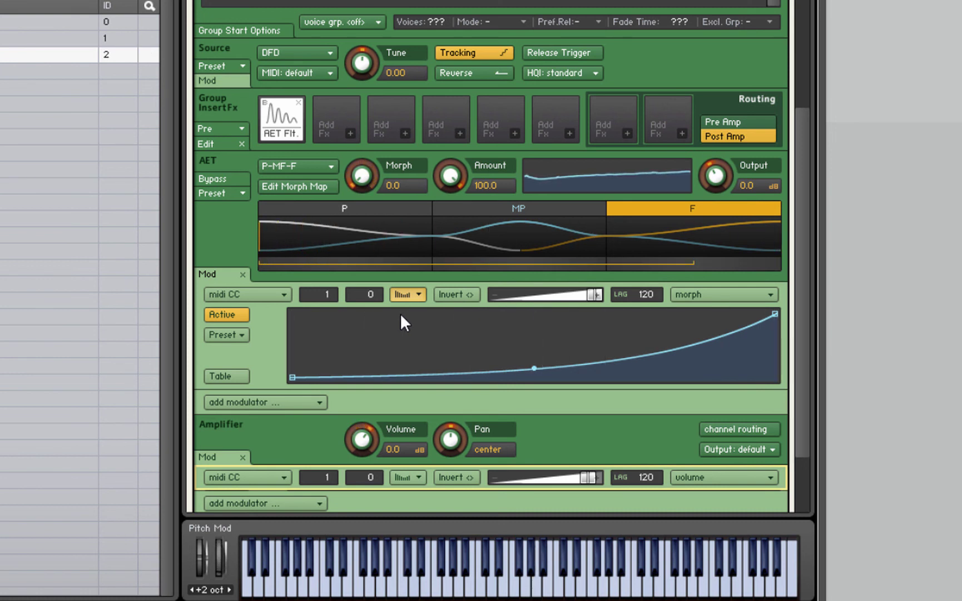
pyautogui.moveTo(540, 370); pyautogui.dragTo(516, 339)
pyautogui.moveTo(606, 314); pyautogui.dragTo(632, 364)
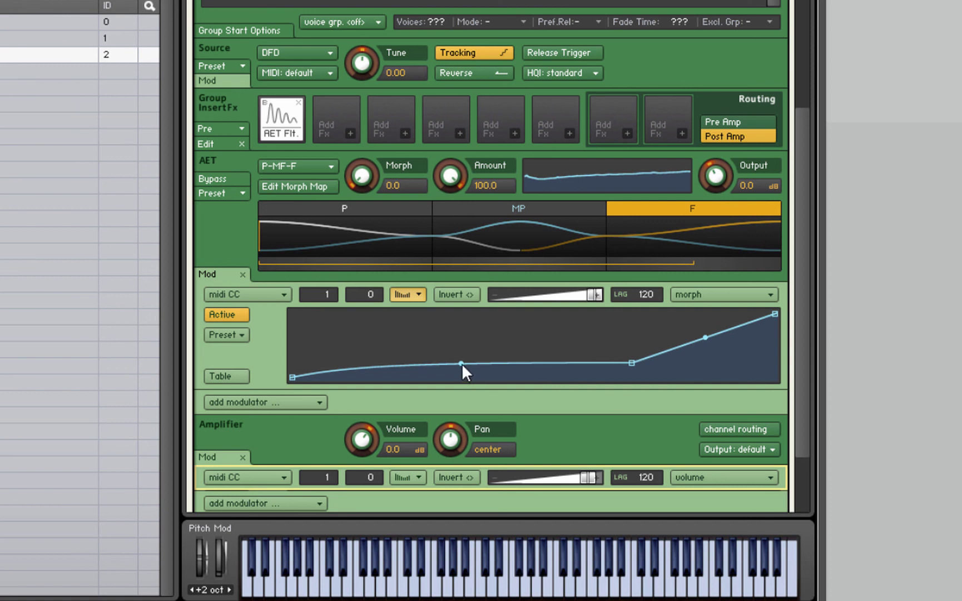
pyautogui.moveTo(462, 361); pyautogui.dragTo(635, 319)
pyautogui.moveTo(706, 337); pyautogui.dragTo(655, 295)
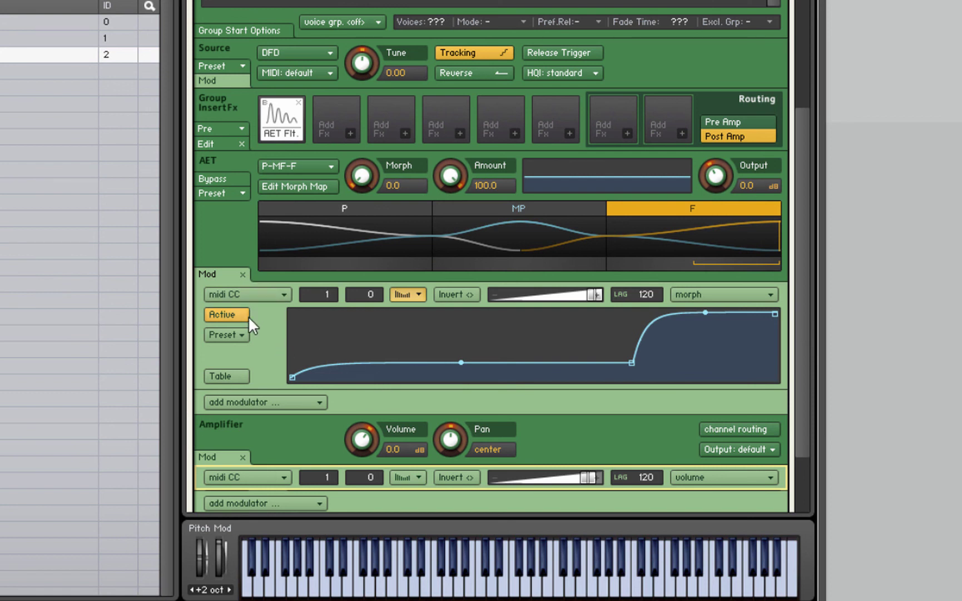
# Reset the response table to the Default linear ramp preset
pyautogui.click(240, 335)
pyautogui.moveTo(250, 358)
pyautogui.click(321, 358)
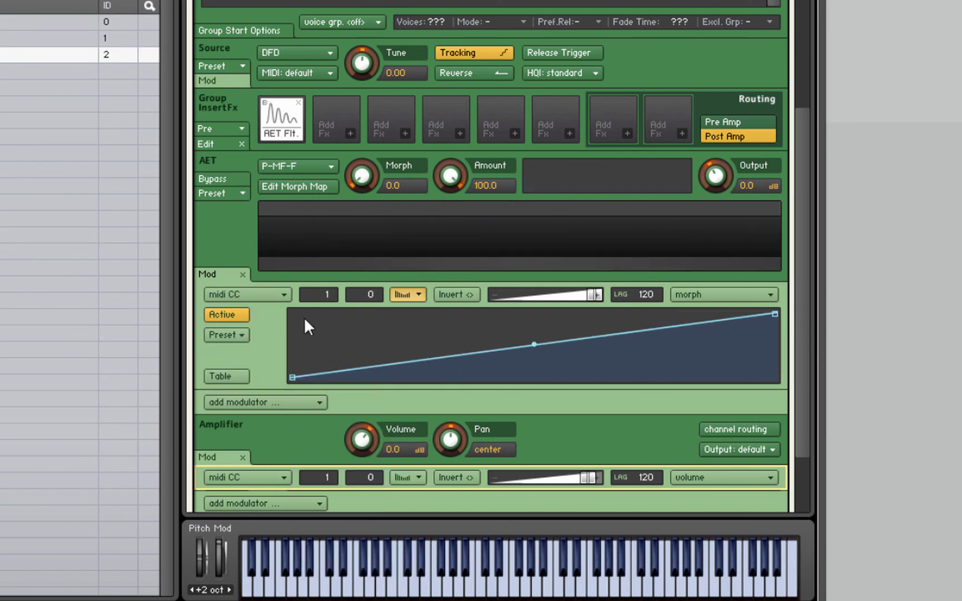
pyautogui.click(406, 293)
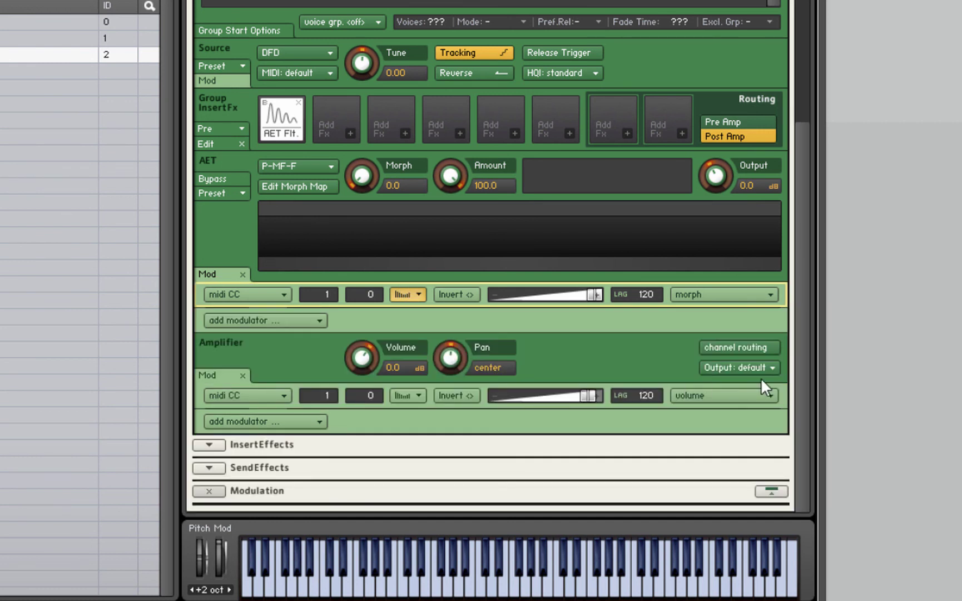
pyautogui.click(409, 395)
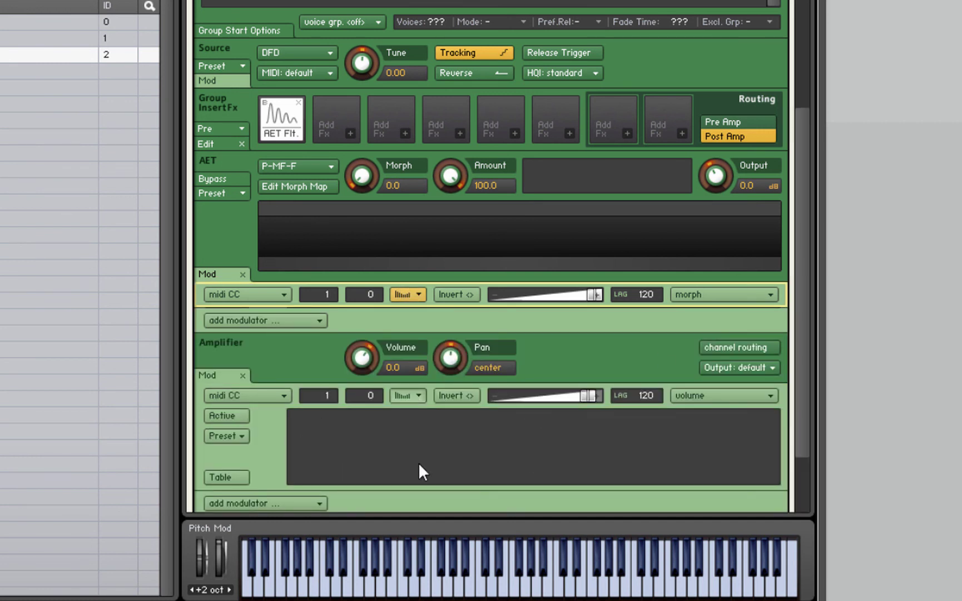
pyautogui.click(231, 415)
pyautogui.click(230, 415)
pyautogui.click(400, 396)
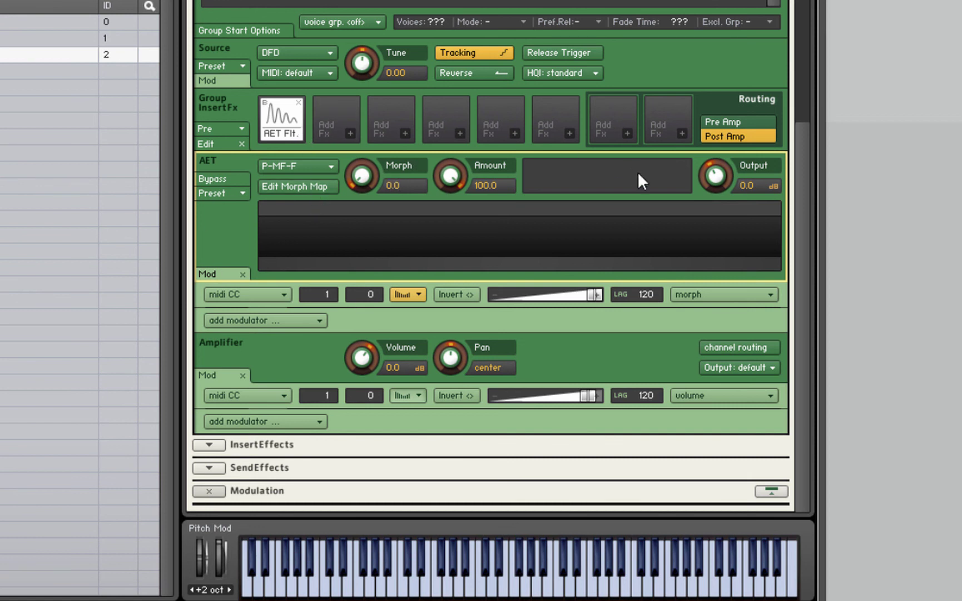
# Return to the Mapping Editor and review the P-MF-F morph map in the AET morph map editor
pyautogui.moveTo(800, 206)
pyautogui.mouseDown()
pyautogui.moveTo(805, 93)
pyautogui.moveTo(801, 190)
pyautogui.mouseUp()
pyautogui.click(490, 43)
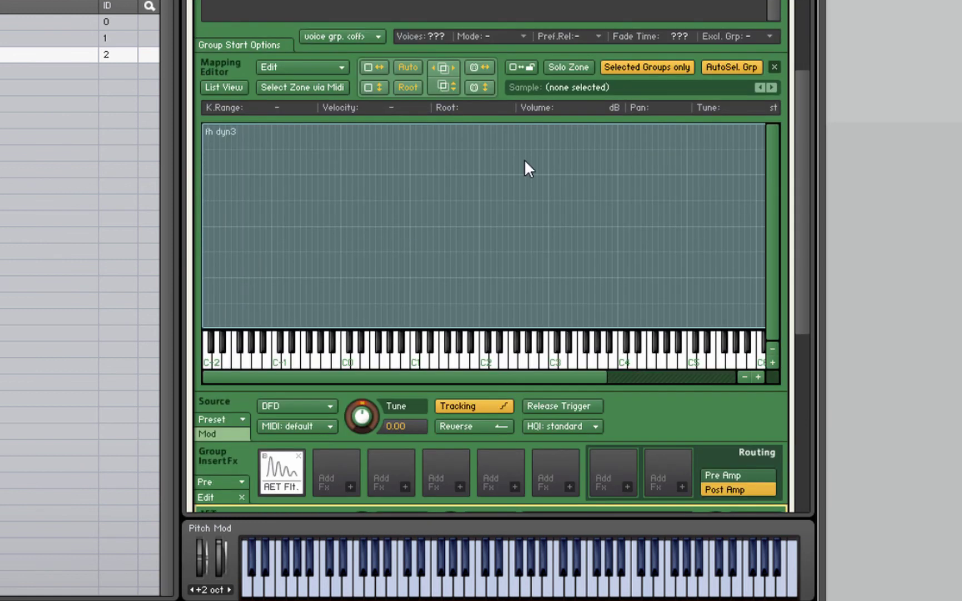
pyautogui.click(294, 67)
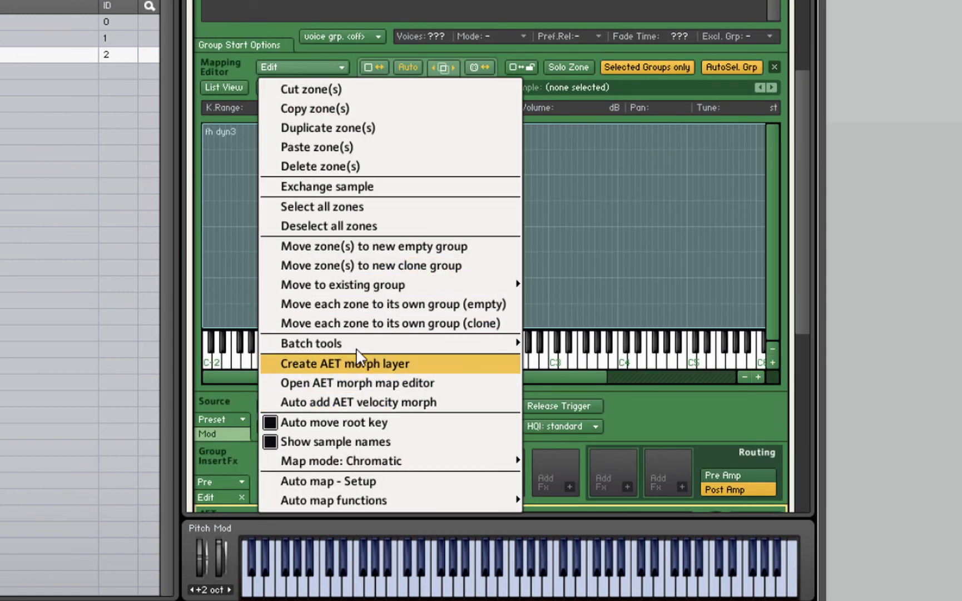
pyautogui.click(334, 384)
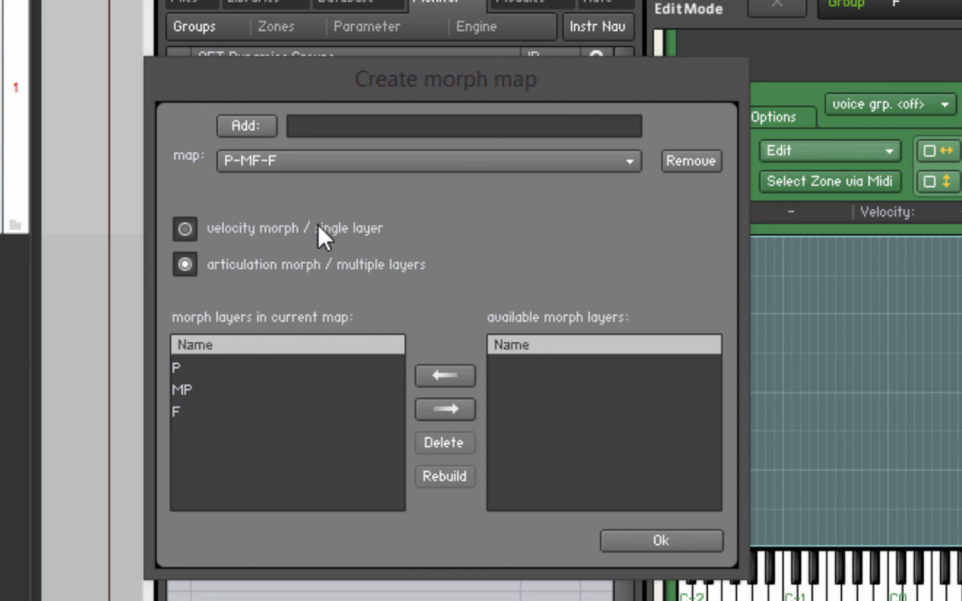
pyautogui.press('Return')
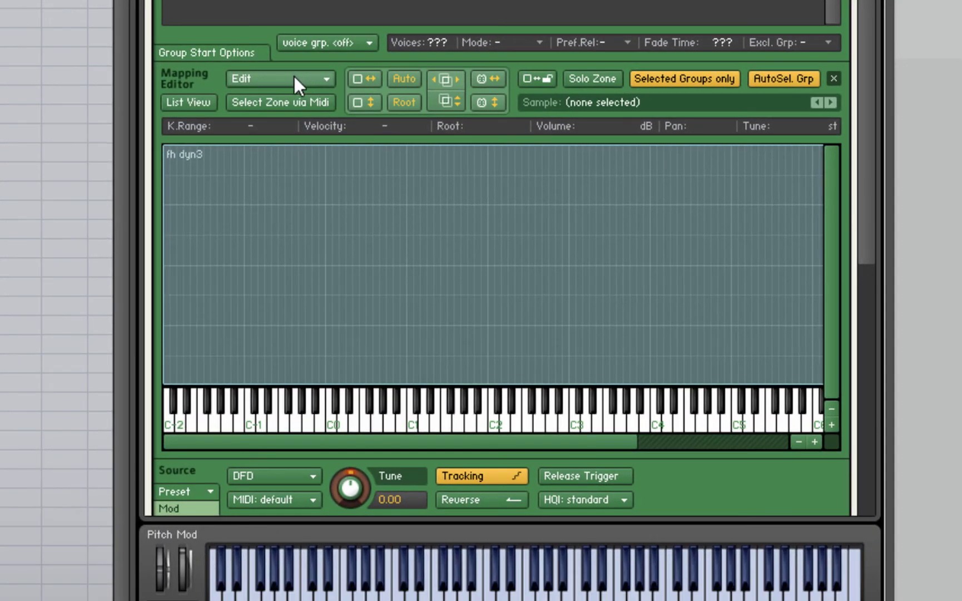
pyautogui.click(294, 78)
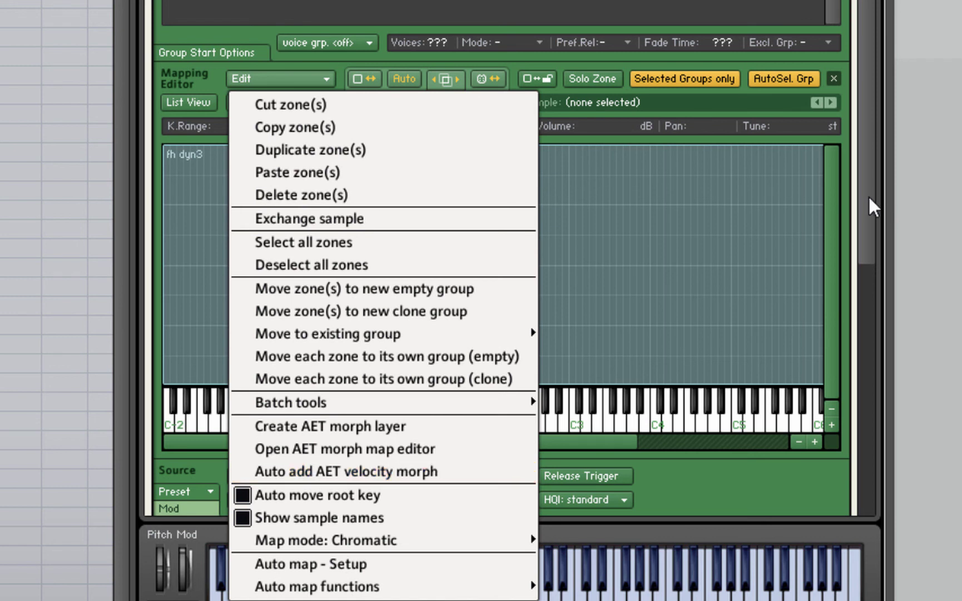
# Scroll back up to bring group F's Group Editor into view
pyautogui.moveTo(868, 192); pyautogui.dragTo(864, 14)
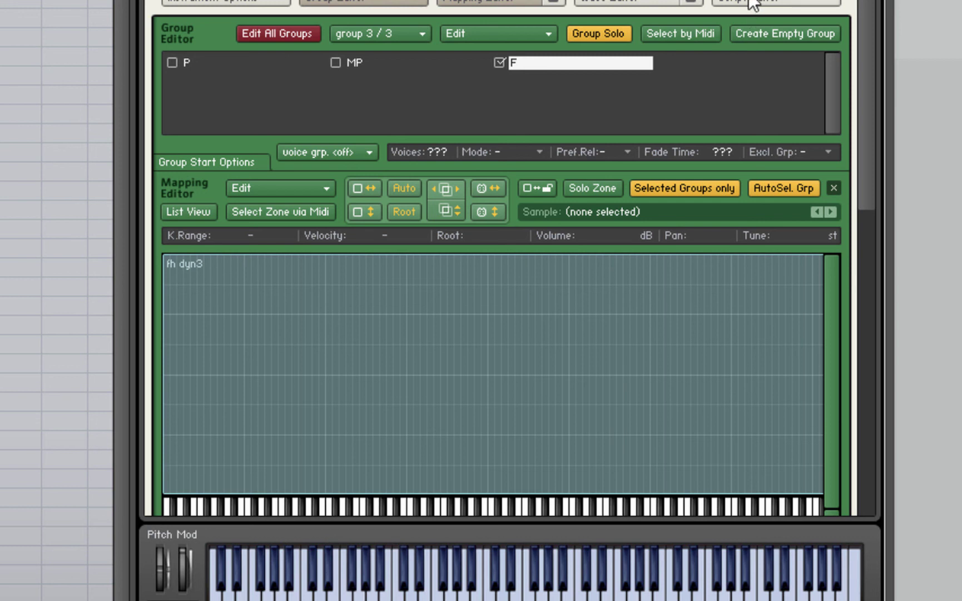
pyautogui.moveTo(863, 28); pyautogui.dragTo(889, 294)
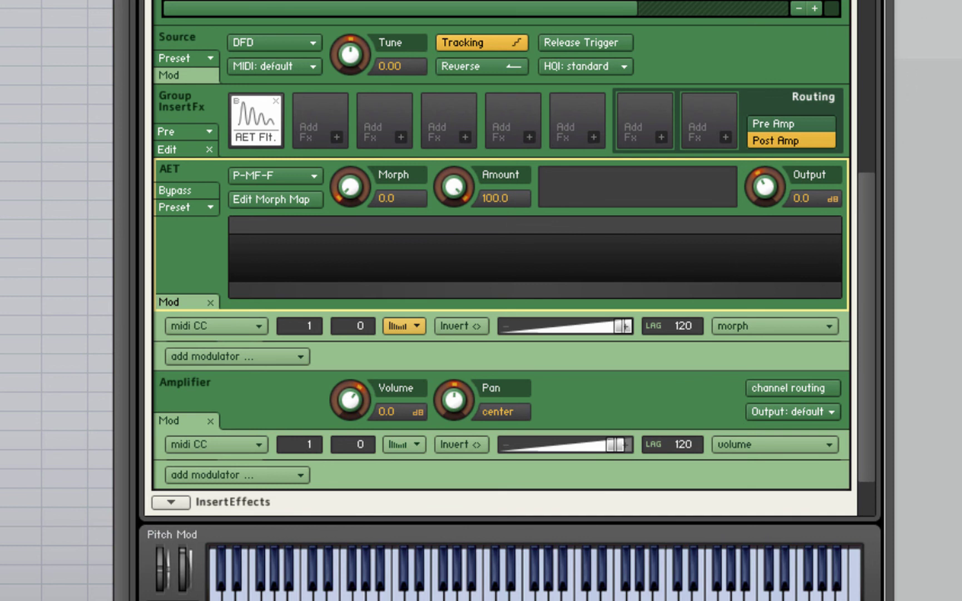
pyautogui.scroll(-3, 862, 239)
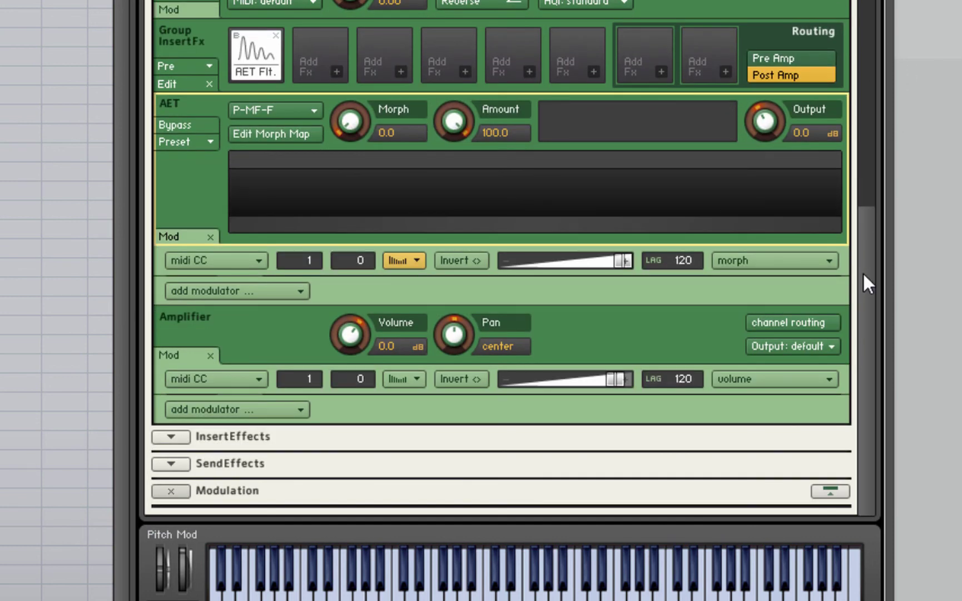